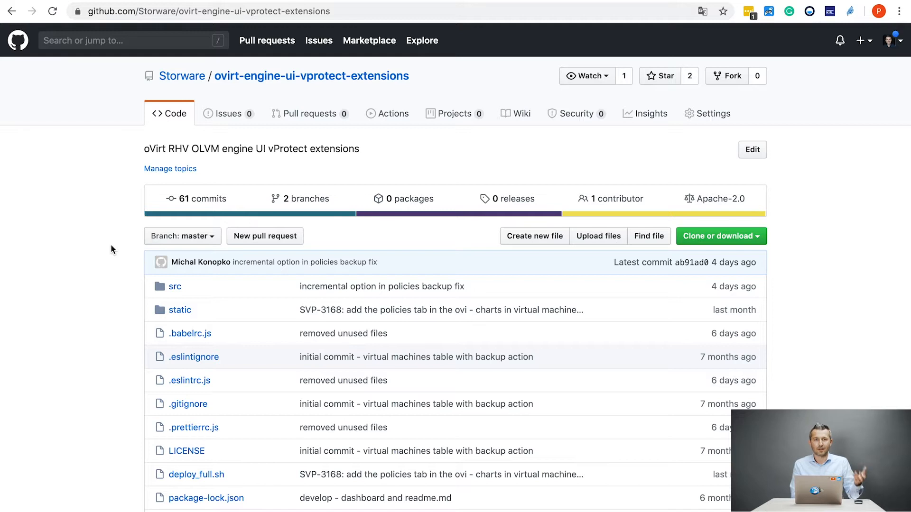
Look through the ovirt-engine-ui-vprotect-extensions repository's files and readme, down to the Deployment section.
scroll(113, 248, "down", 3)
scroll(113, 248, "up", 3)
scroll(113, 248, "down", 1)
scroll(113, 249, "up", 1)
scroll(176, 262, "down", 1)
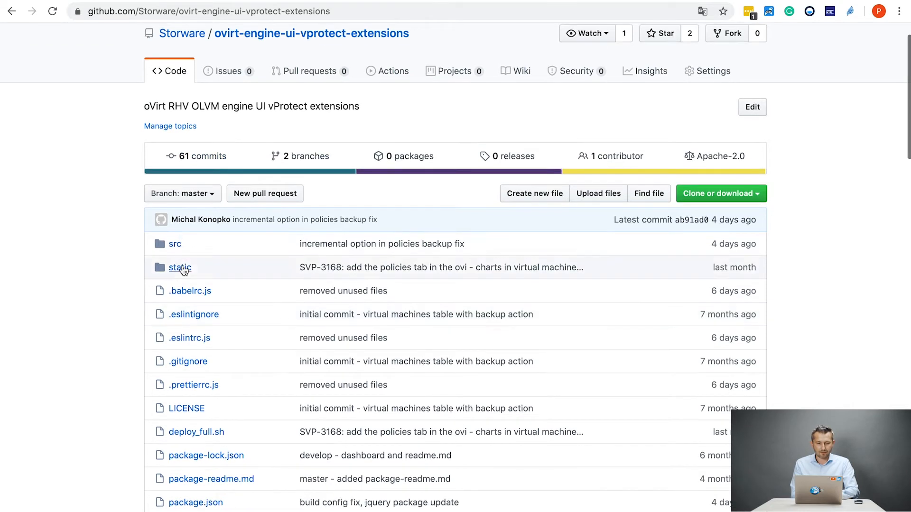
scroll(283, 268, "down", 13)
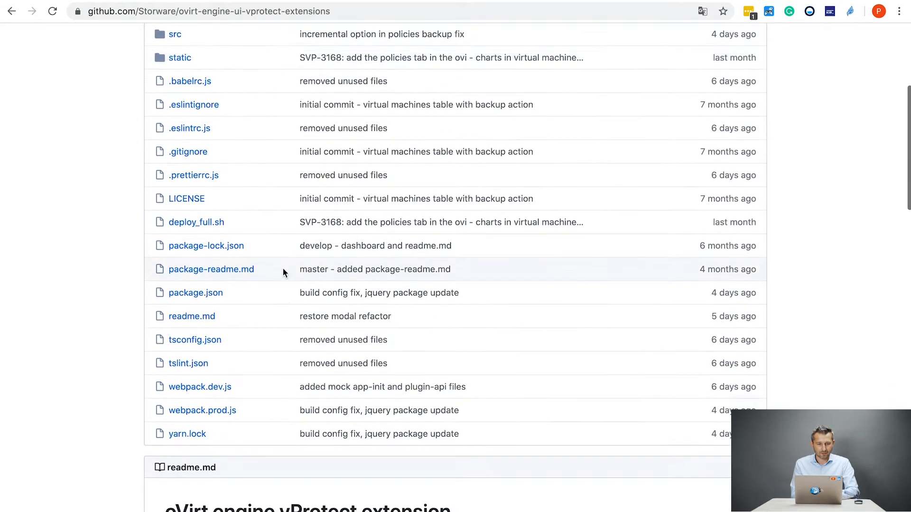
scroll(283, 268, "down", 16)
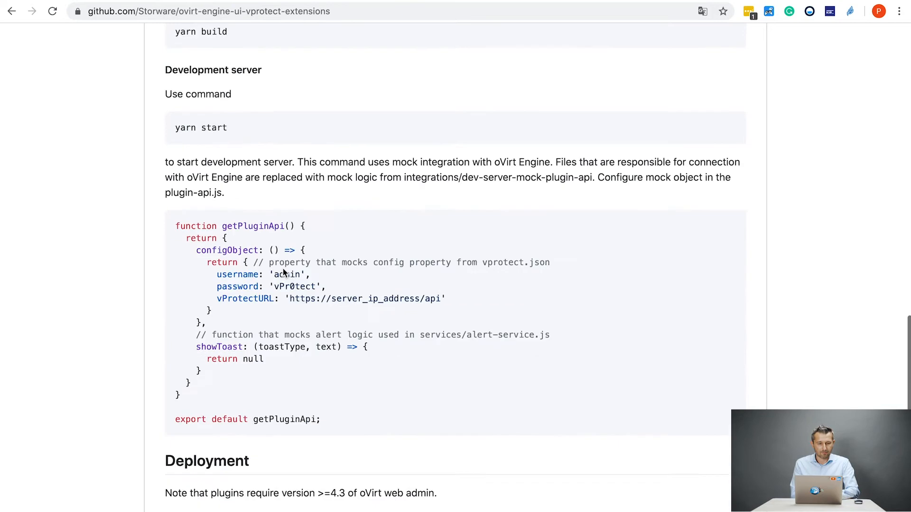
scroll(284, 269, "down", 5)
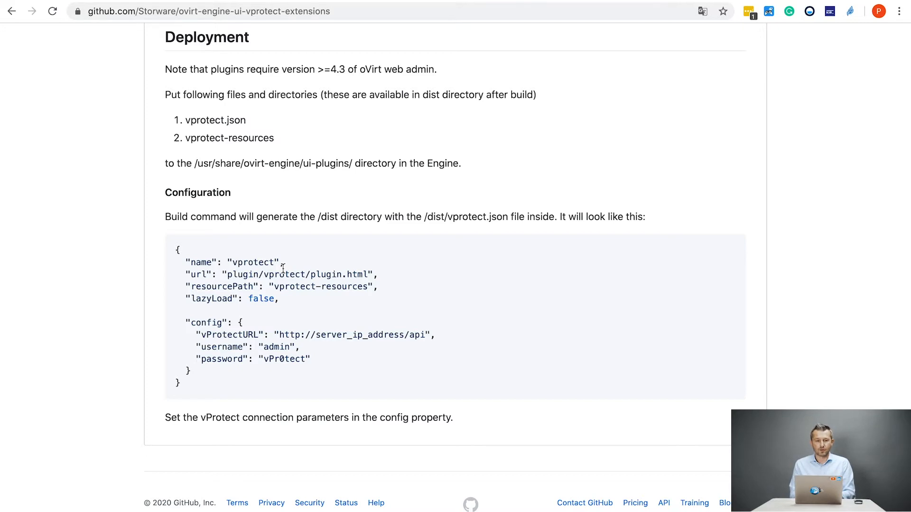
Examine the plugin's deployment directory, the vprotect.json file path and the sample connection parameters in the readme's Deployment section.
scroll(283, 268, "up", 1)
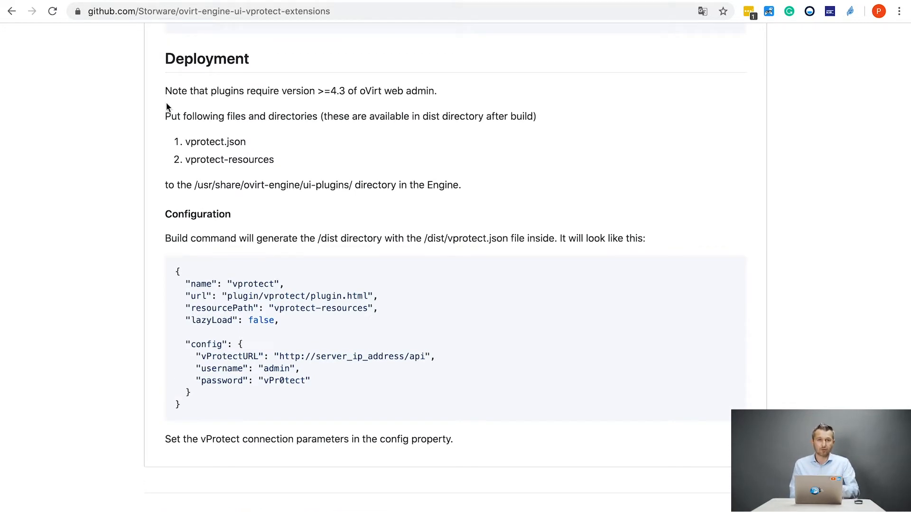
left_click_drag(195, 185, 353, 182)
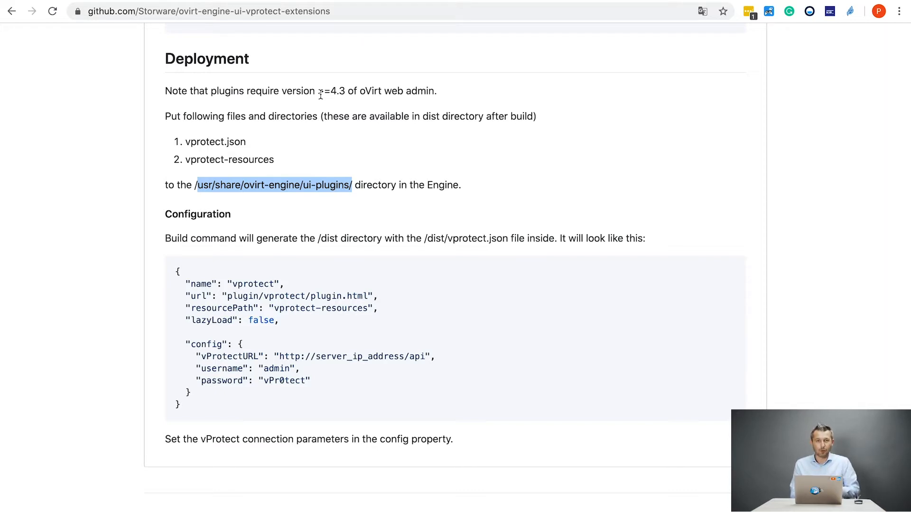
scroll(321, 95, "down", 1)
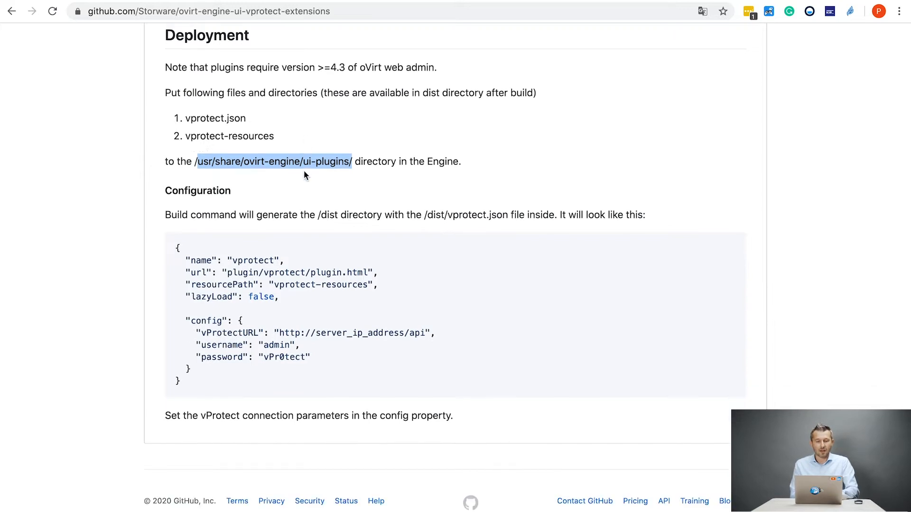
left_click(423, 218)
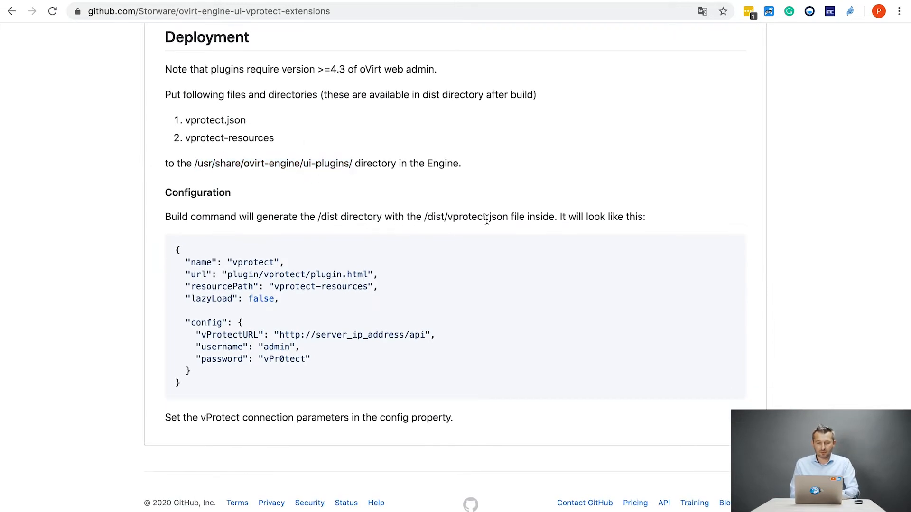
left_click_drag(511, 217, 407, 219)
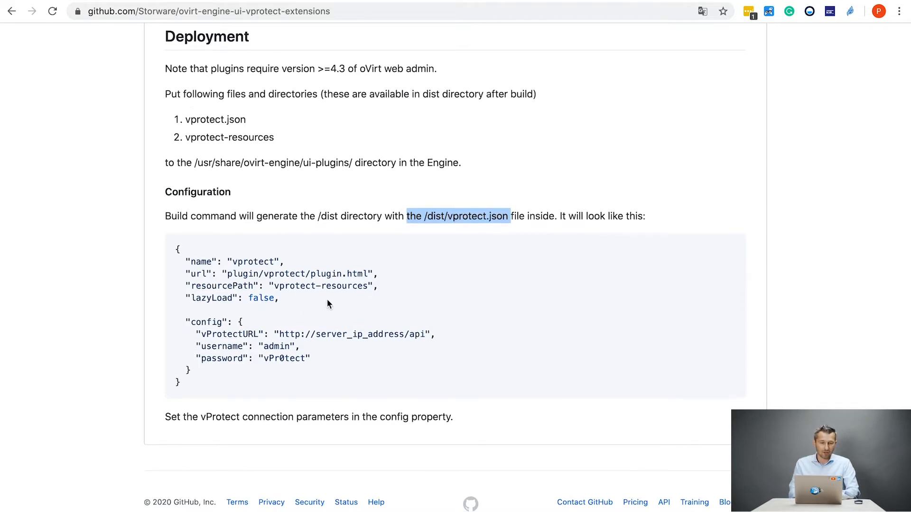
left_click_drag(279, 335, 424, 336)
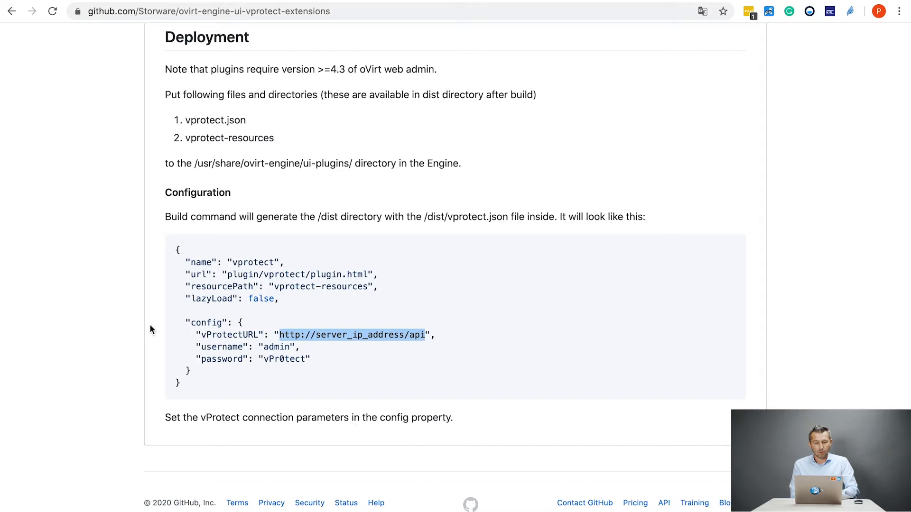
left_click_drag(263, 346, 317, 362)
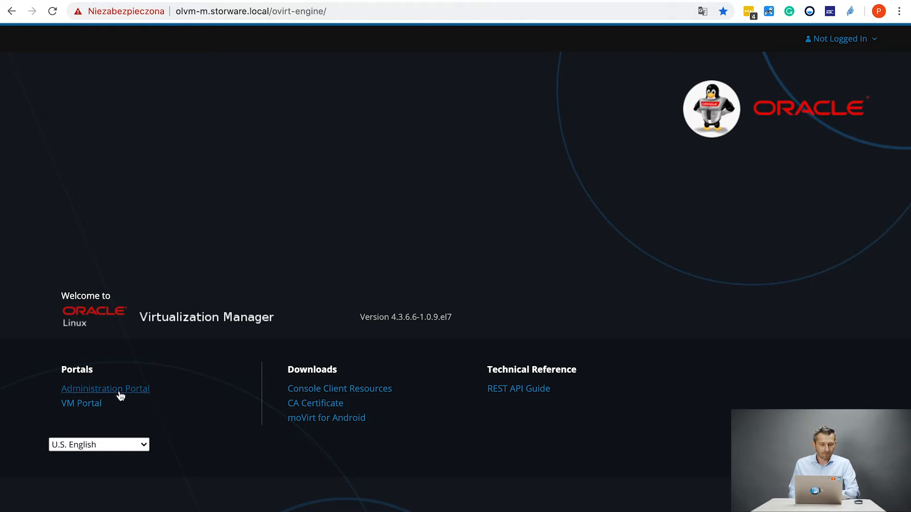
Log in to the Administration Portal with the filled-in credentials and open the VM Backup dashboard.
left_click(120, 396)
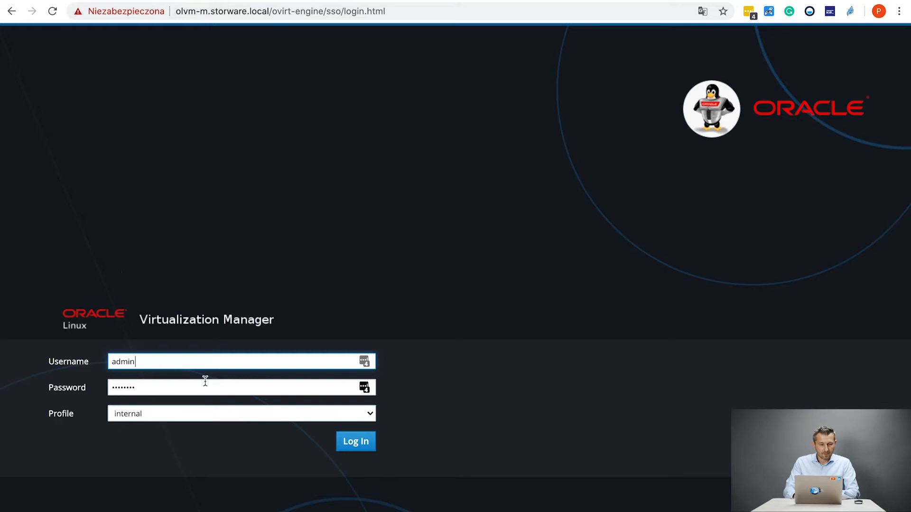
left_click(359, 443)
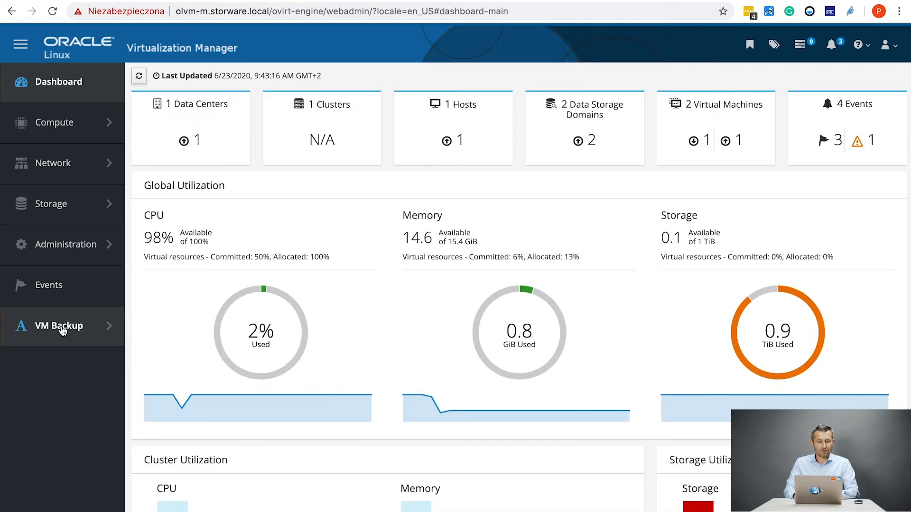
mouse_move(61, 333)
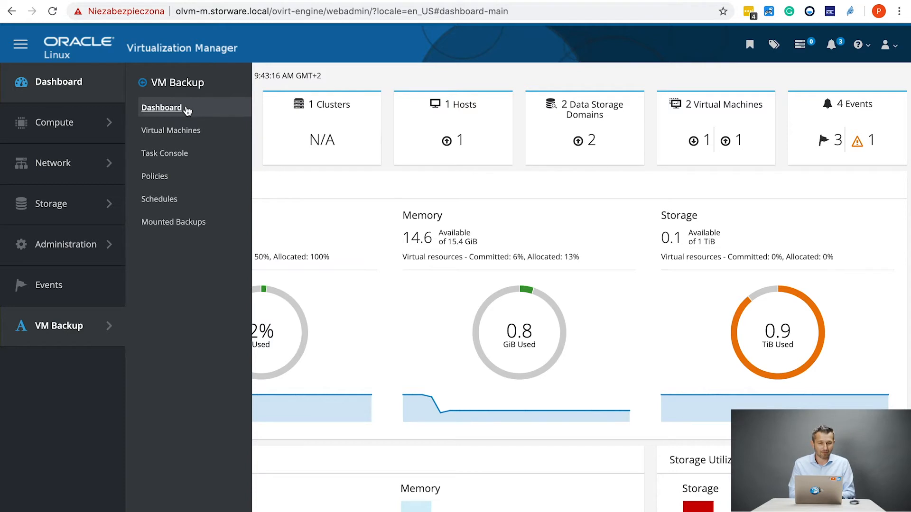
left_click(187, 109)
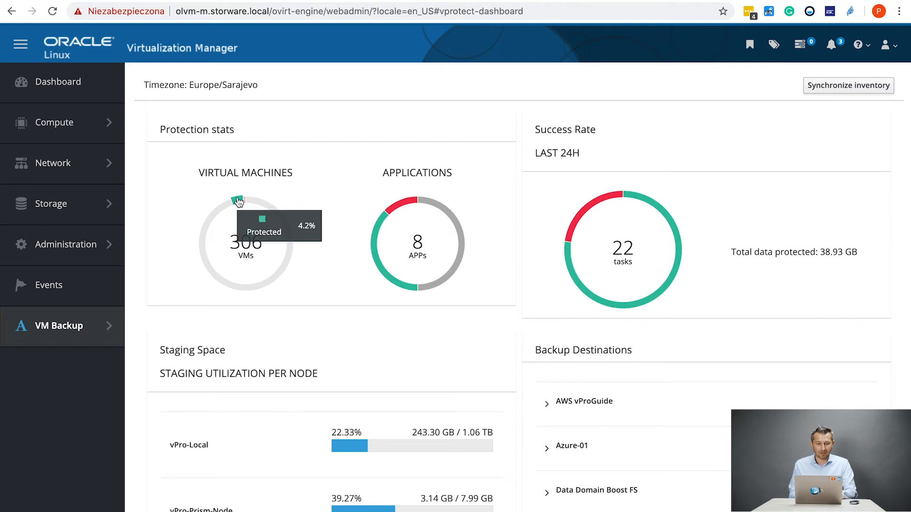
Examine the virtual machine protection stats, the task success rate and the staging space utilization on the VM Backup dashboard.
mouse_move(247, 200)
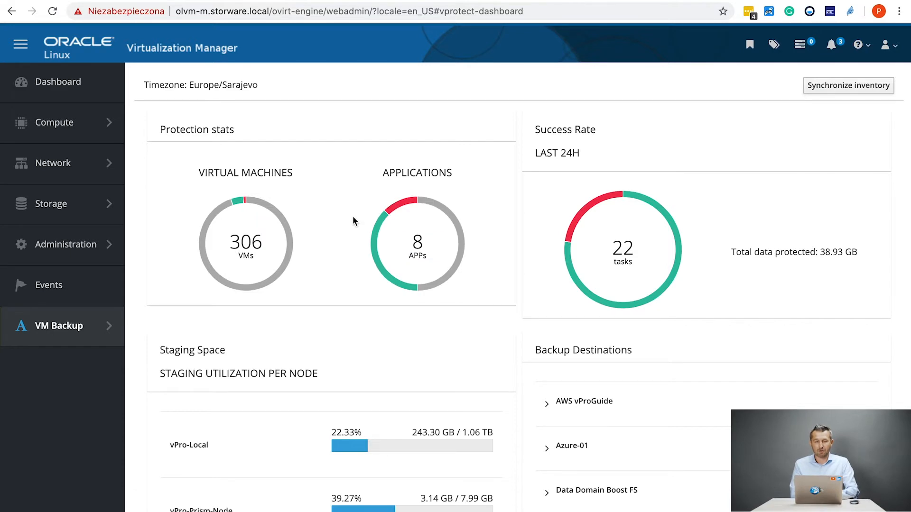
mouse_move(651, 201)
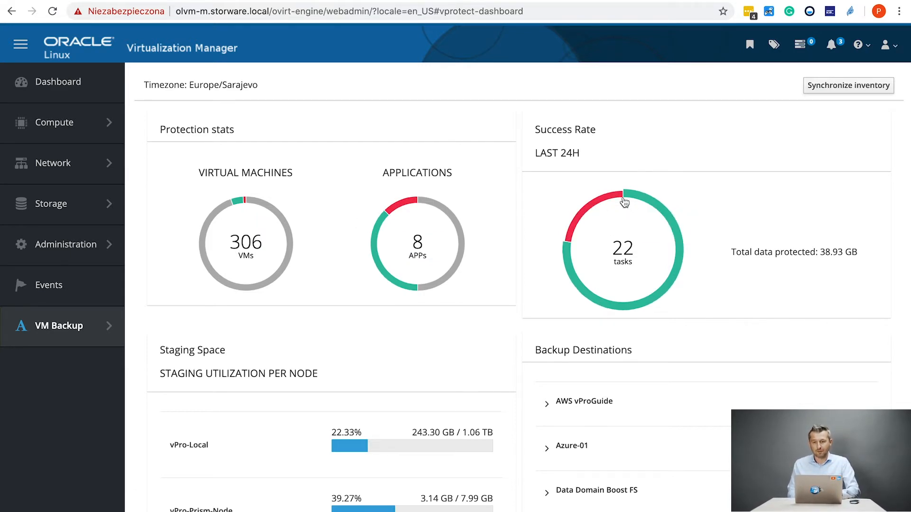
scroll(610, 308, "down", 1)
scroll(295, 427, "down", 4)
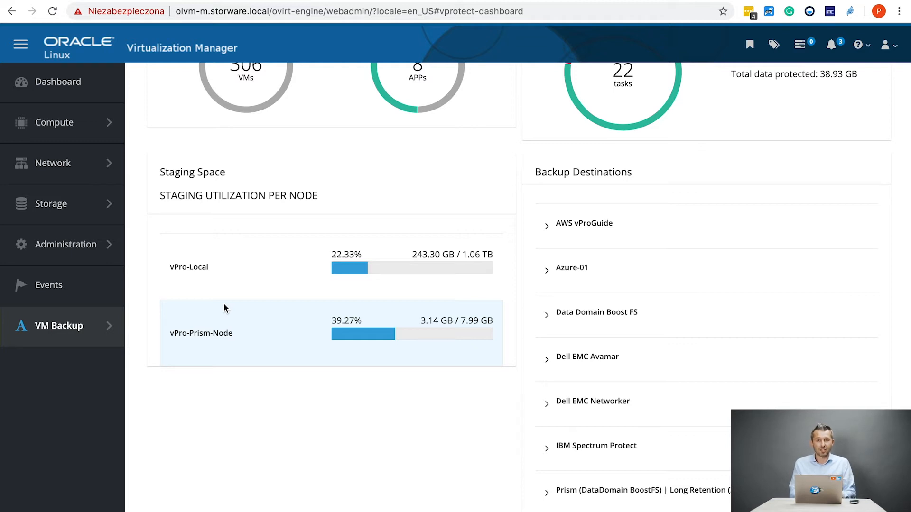
scroll(396, 309, "down", 1)
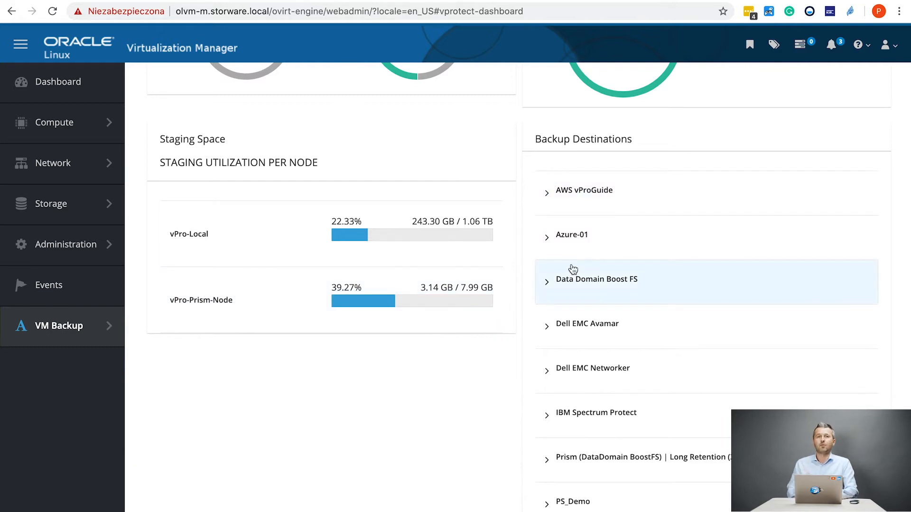
Review the list of backup destinations and expand the space usage details of VDO Dedup/Compression FS01.
scroll(647, 240, "down", 3)
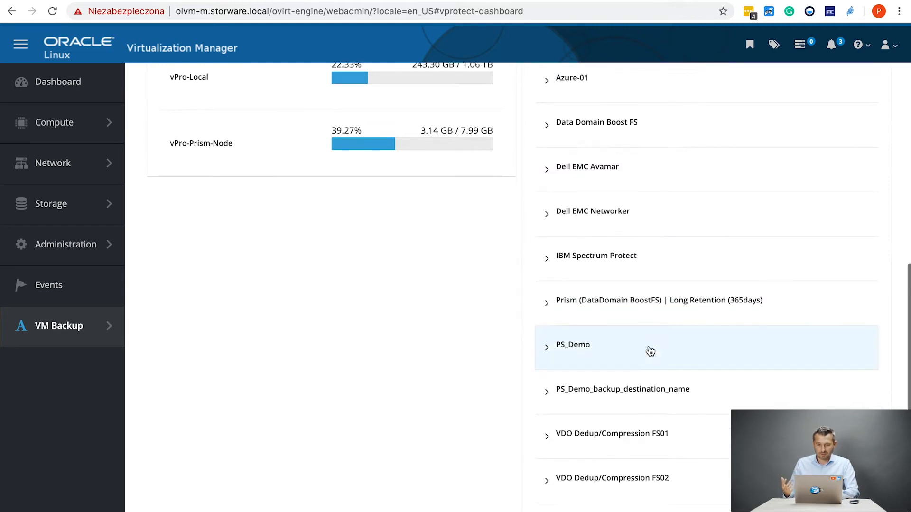
scroll(647, 349, "down", 1)
left_click(544, 412)
scroll(545, 414, "down", 4)
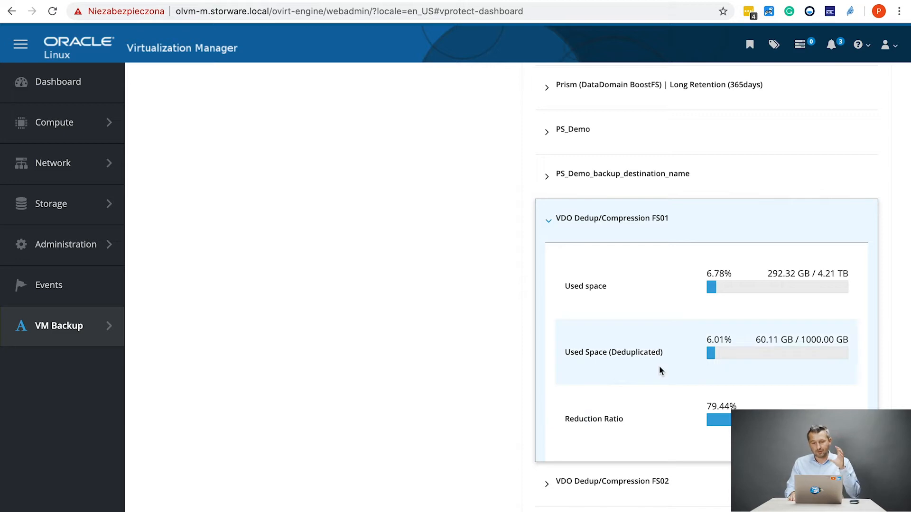
scroll(684, 313, "down", 1)
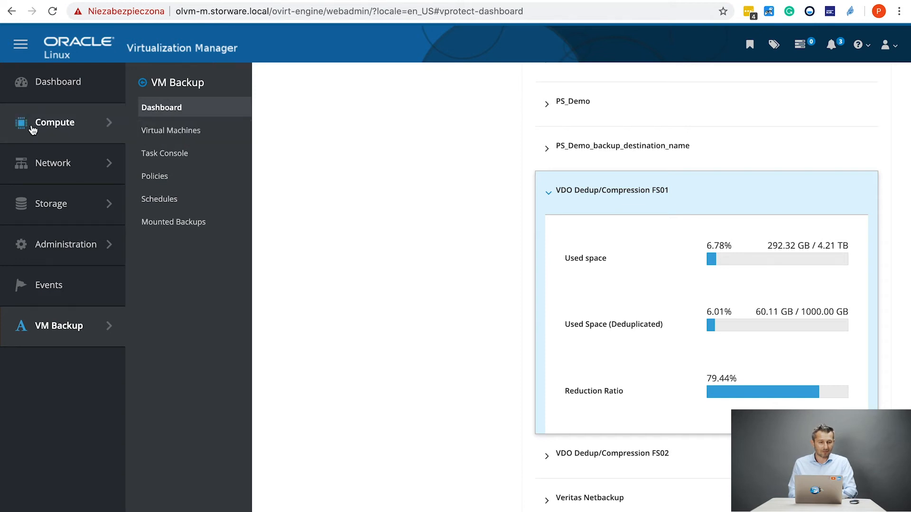
Open the Compute virtual machines list and copy the name of the Alpine-Linux machine.
mouse_move(45, 124)
left_click(161, 105)
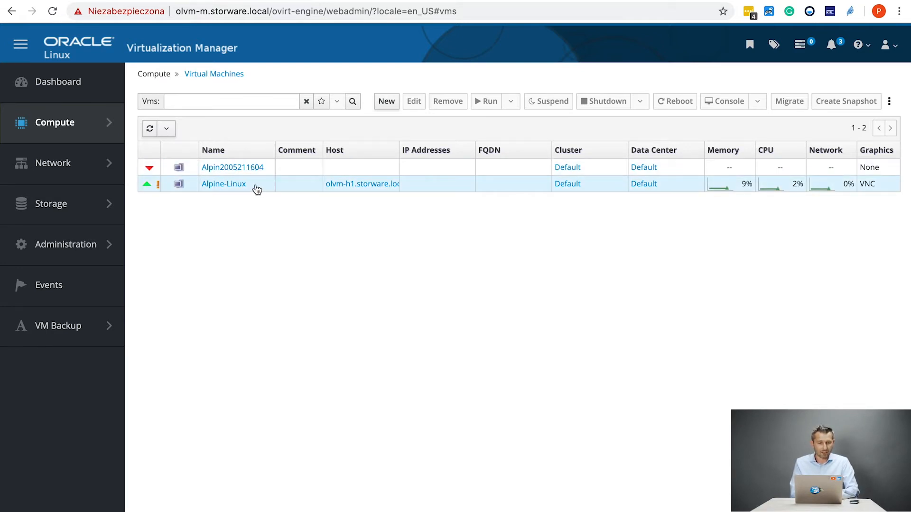
left_click_drag(260, 189, 196, 191)
key("super+c")
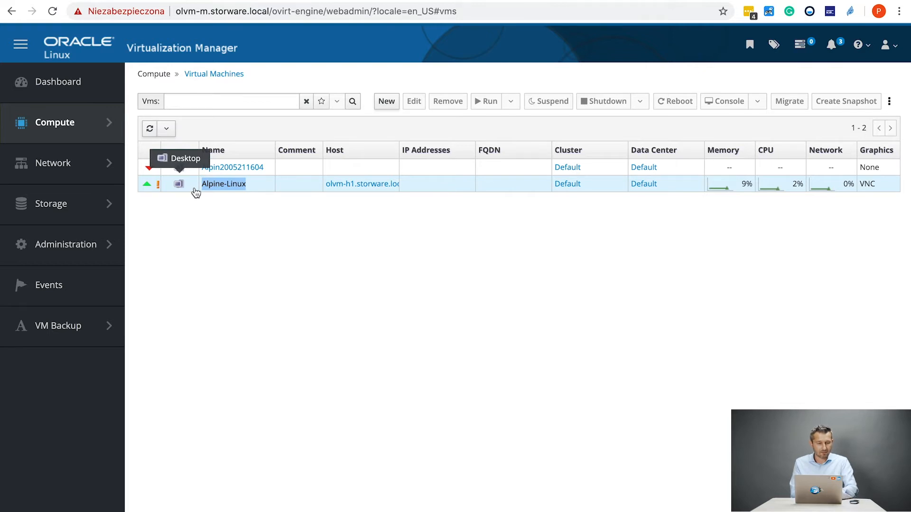
Filter the VM Backup virtual machines by the name Alpine-Linux and check that machine's hypervisor and backup status.
mouse_move(26, 315)
left_click(169, 131)
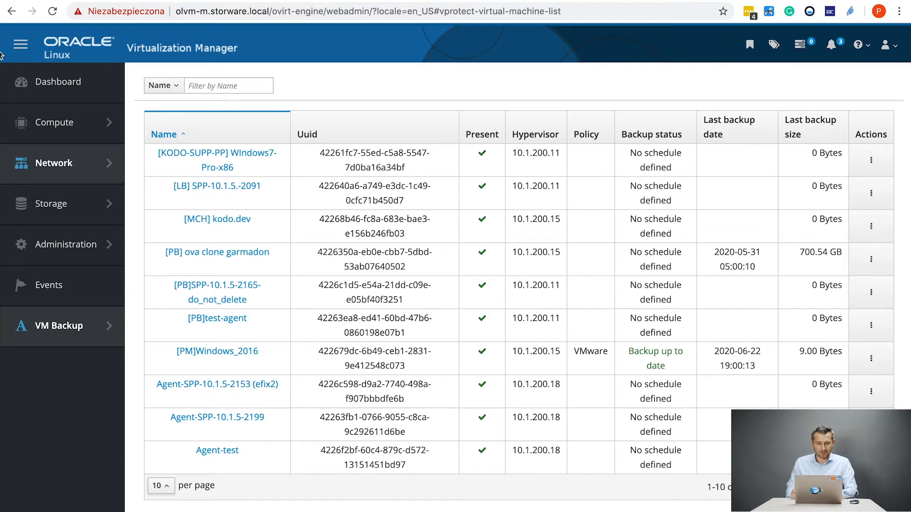
left_click(241, 84)
key("super+v")
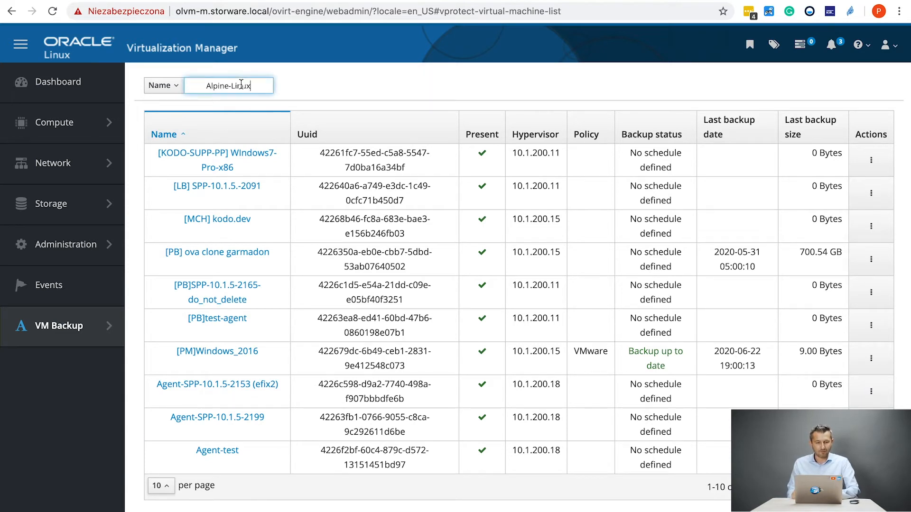
left_click(201, 88)
key("BackSpace")
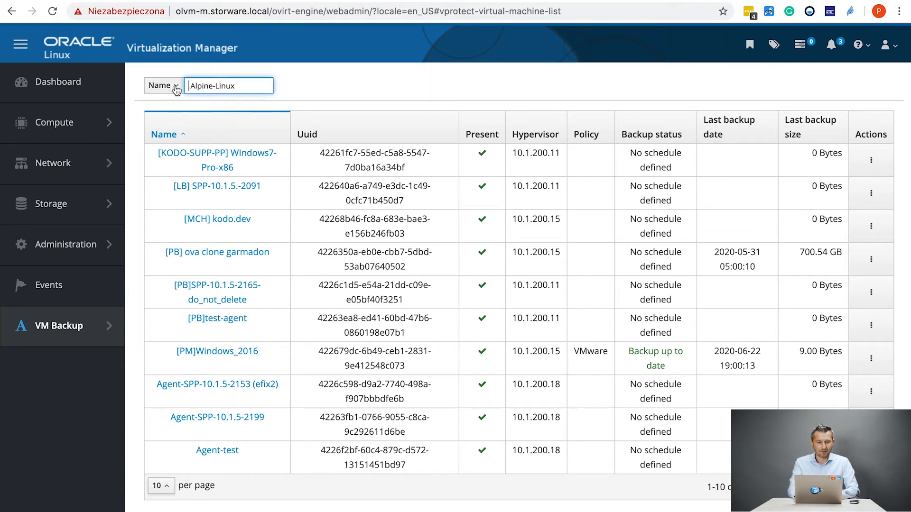
key("Return")
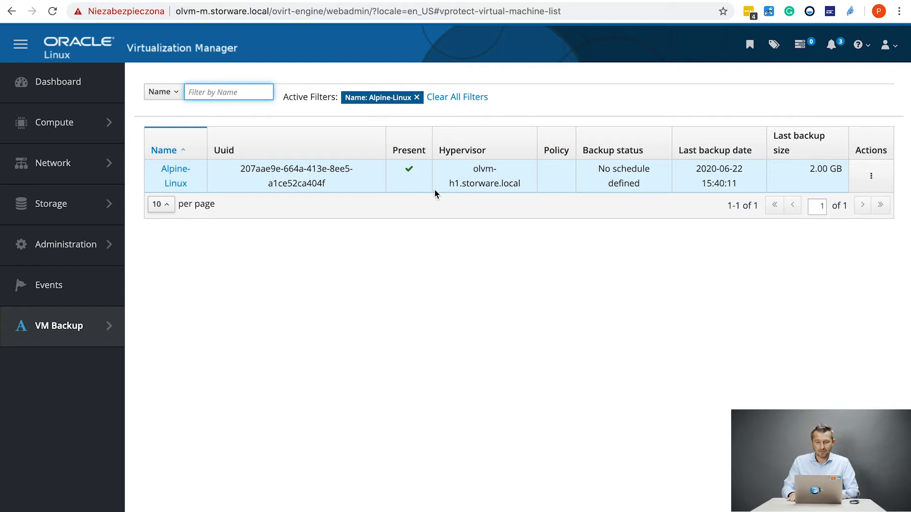
left_click_drag(459, 172, 522, 183)
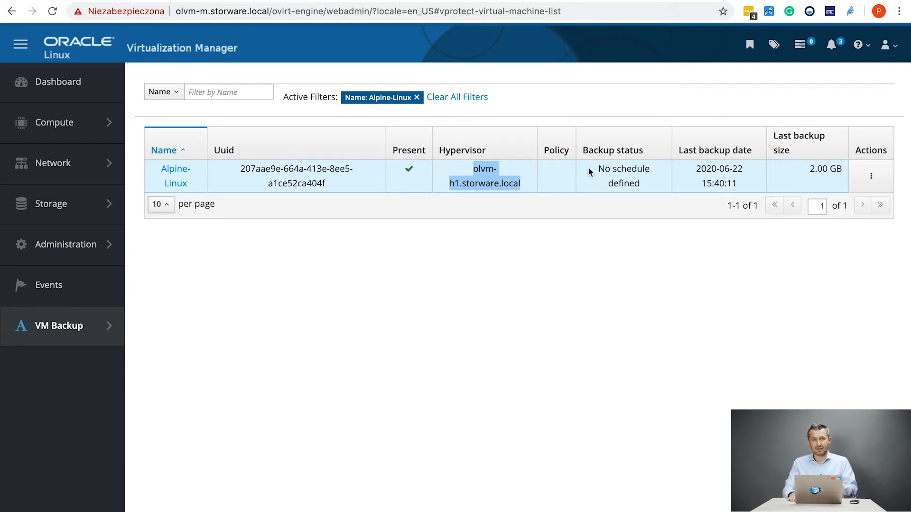
left_click_drag(590, 172, 653, 188)
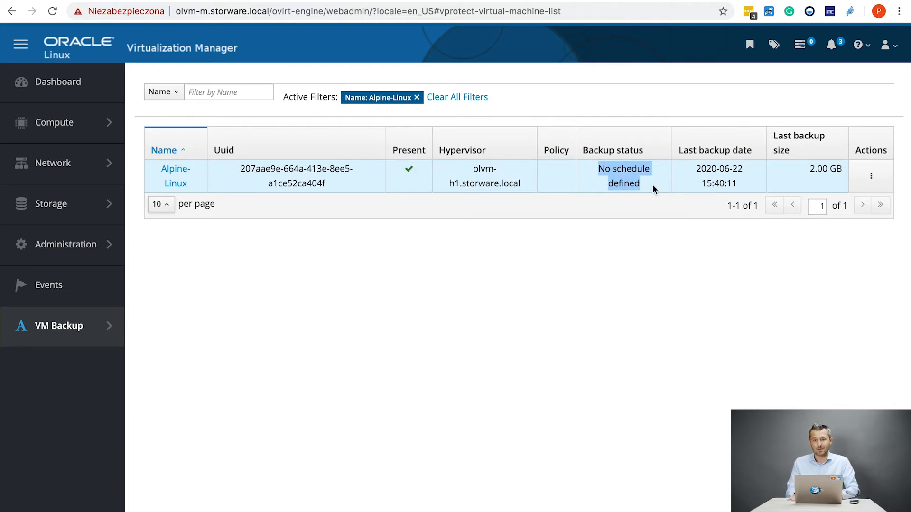
Start configuring a backup of the Alpine-Linux machine with the INCREMENTAL backup type.
left_click(883, 178)
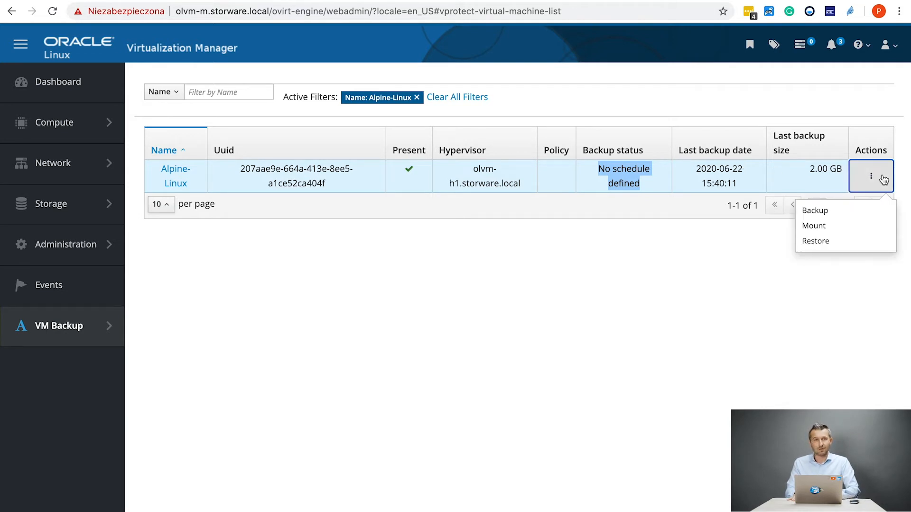
left_click(837, 211)
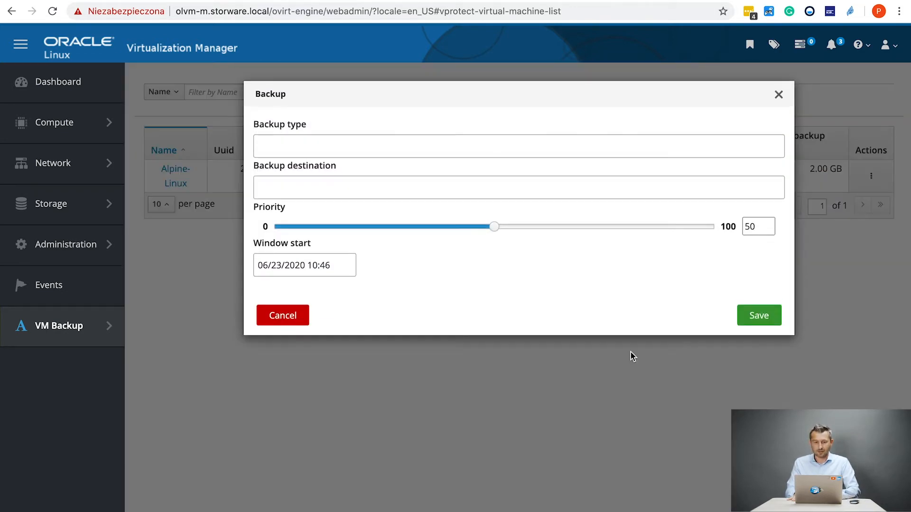
left_click(300, 155)
left_click(325, 200)
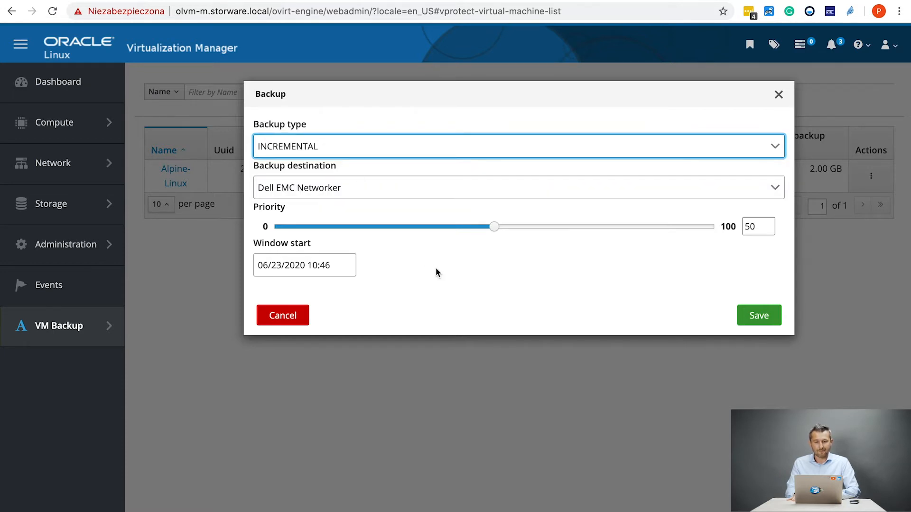
Change the backup type to FULL and check the backup's priority setting.
left_click(463, 155)
left_click(429, 171)
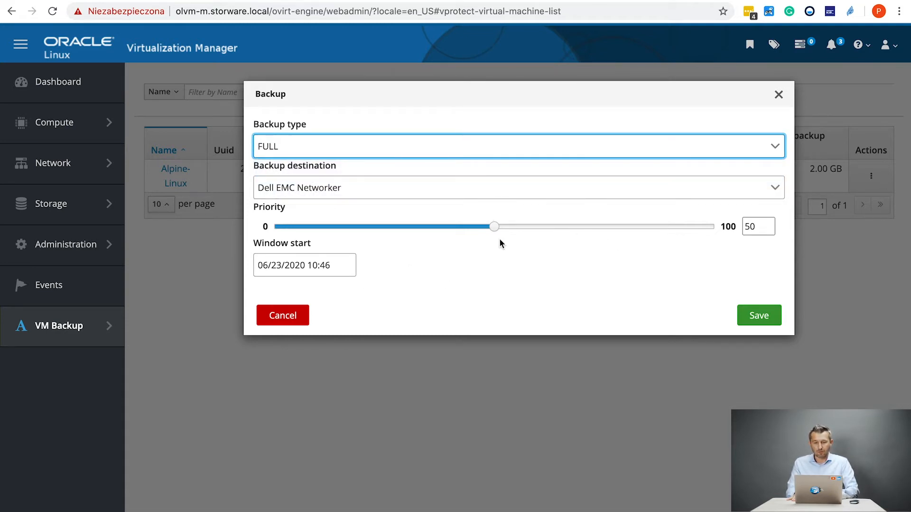
mouse_move(496, 231)
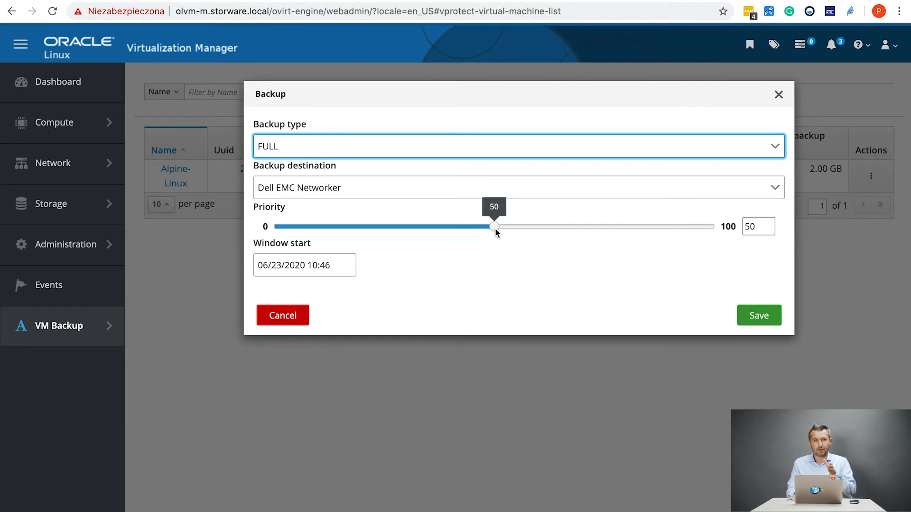
Set the backup destination to VDO Dedup/Compression FS01 and save the full backup of the Alpine-Linux machine.
left_click(426, 196)
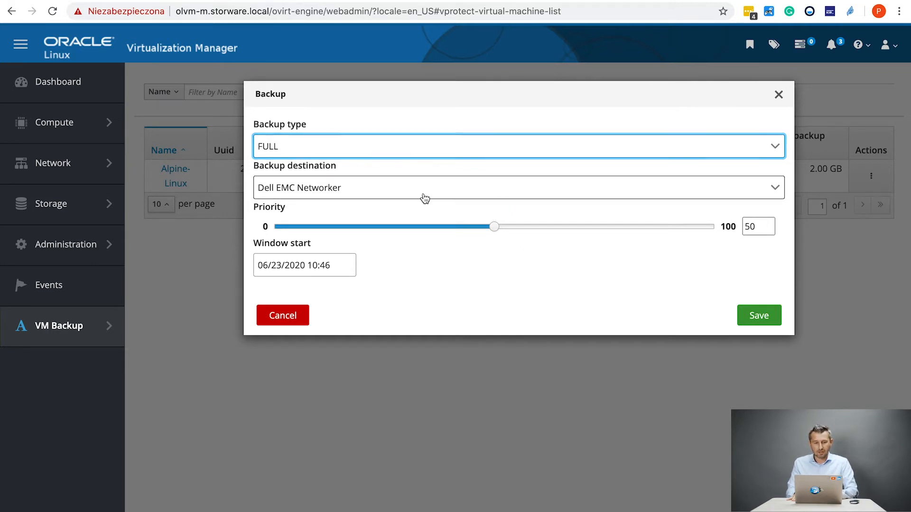
scroll(444, 253, "down", 4)
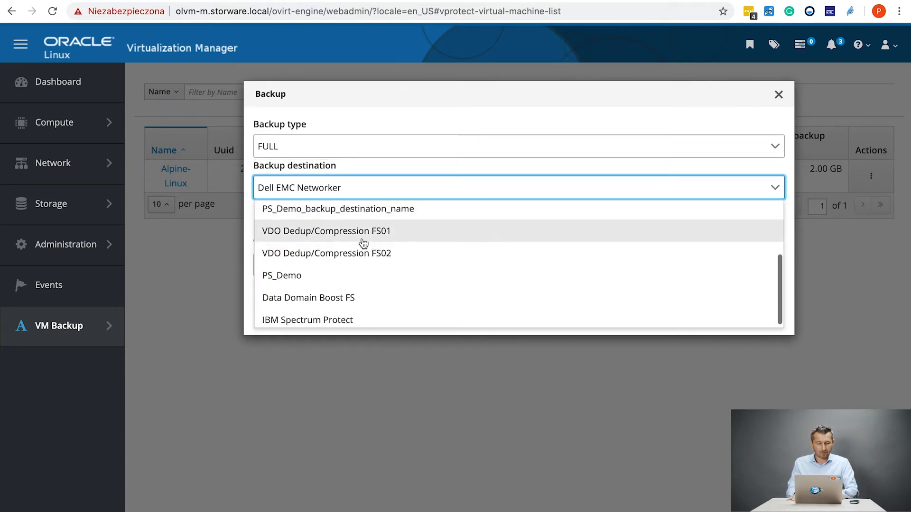
left_click(363, 243)
left_click(760, 317)
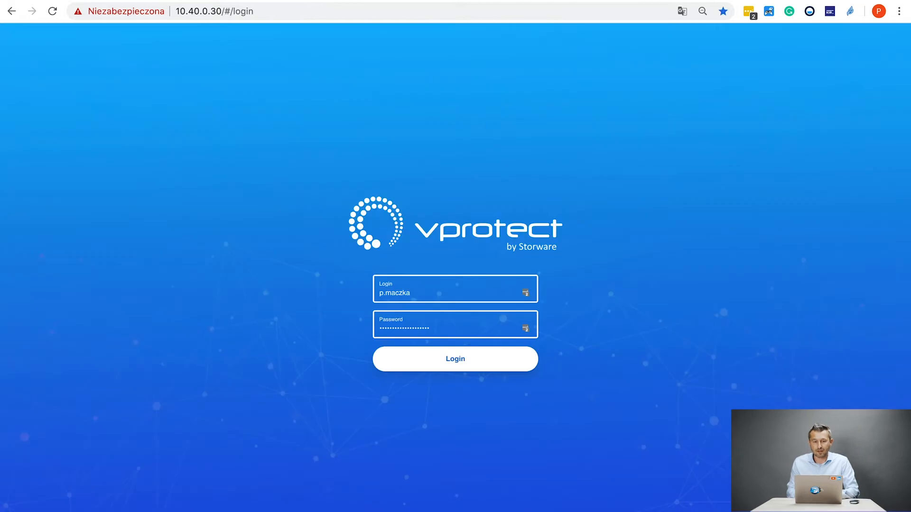
Switch to the vProtect web console, log in, and delete the queued inventory synchronization tasks and the failed 10.10.10.10 task.
left_click(455, 363)
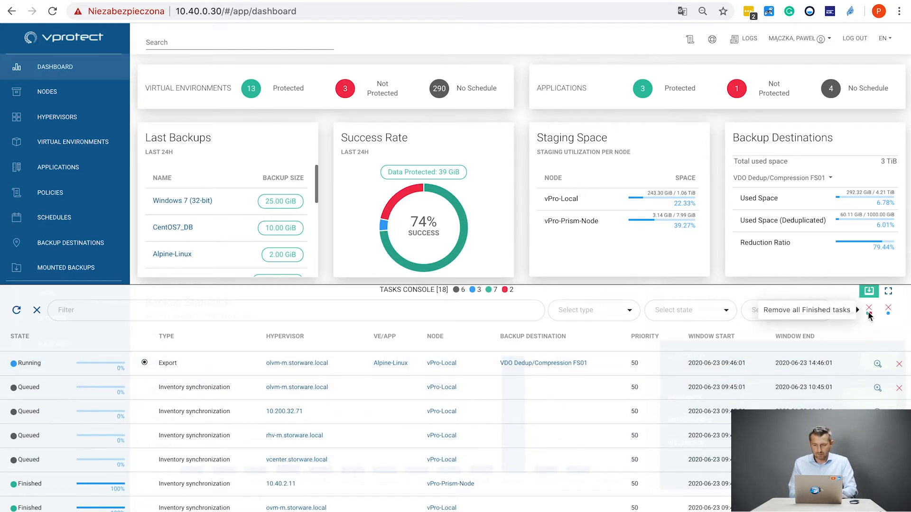
left_click(899, 388)
left_click(643, 138)
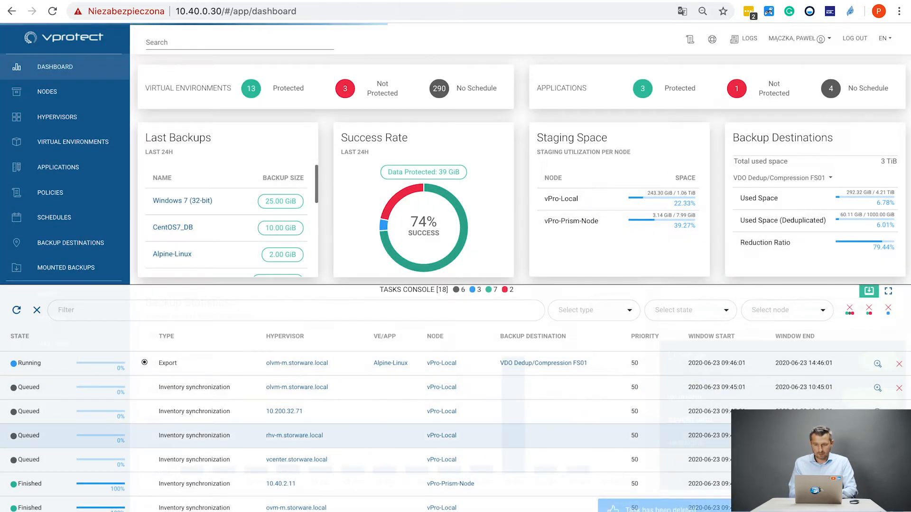
left_click(899, 389)
left_click(629, 134)
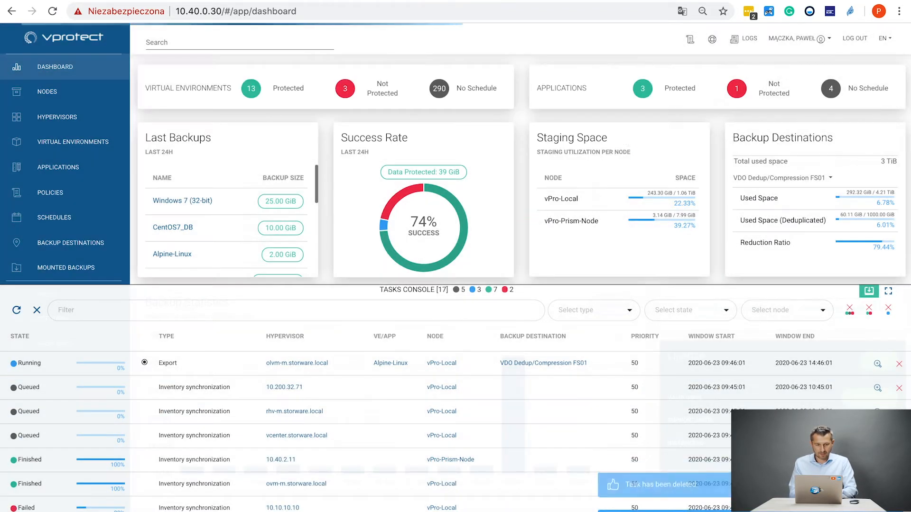
left_click(897, 390)
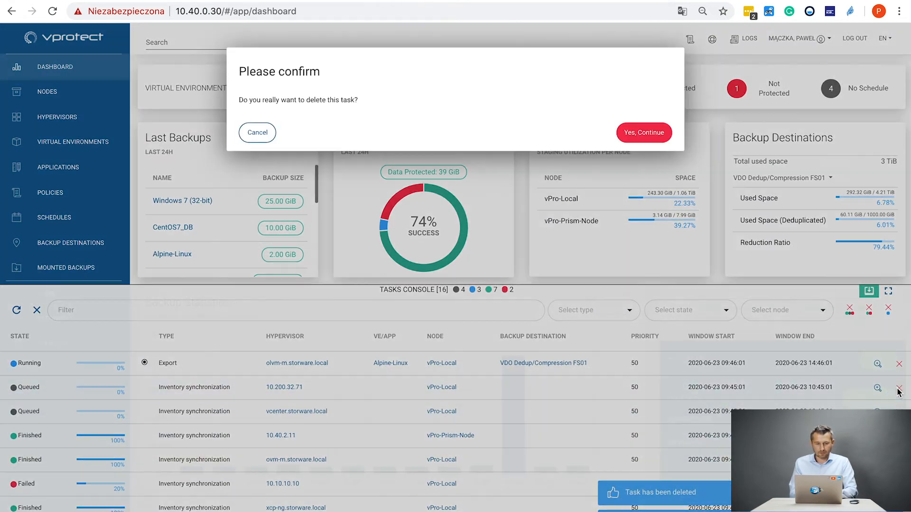
left_click(637, 135)
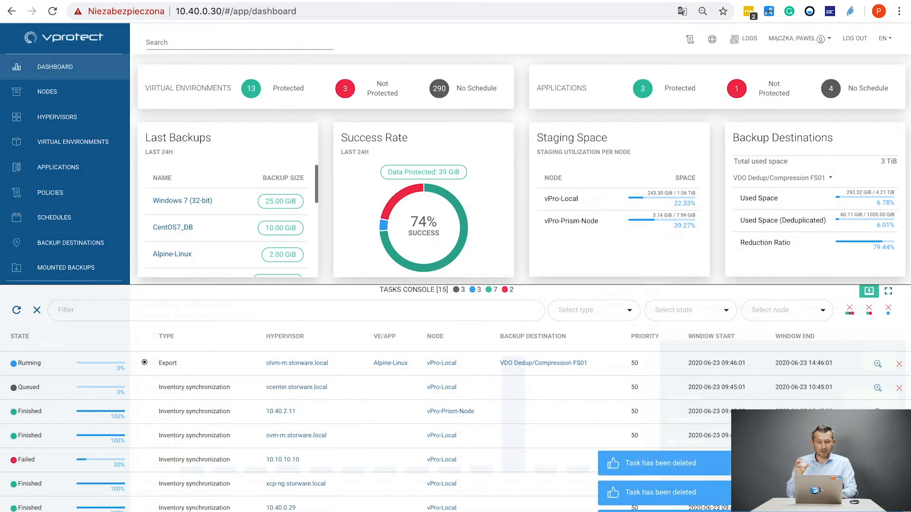
left_click(898, 388)
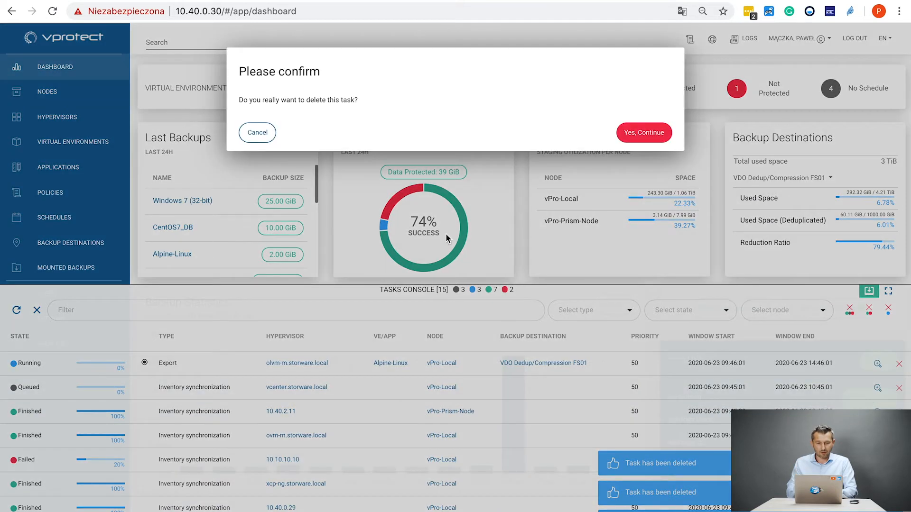
left_click(634, 133)
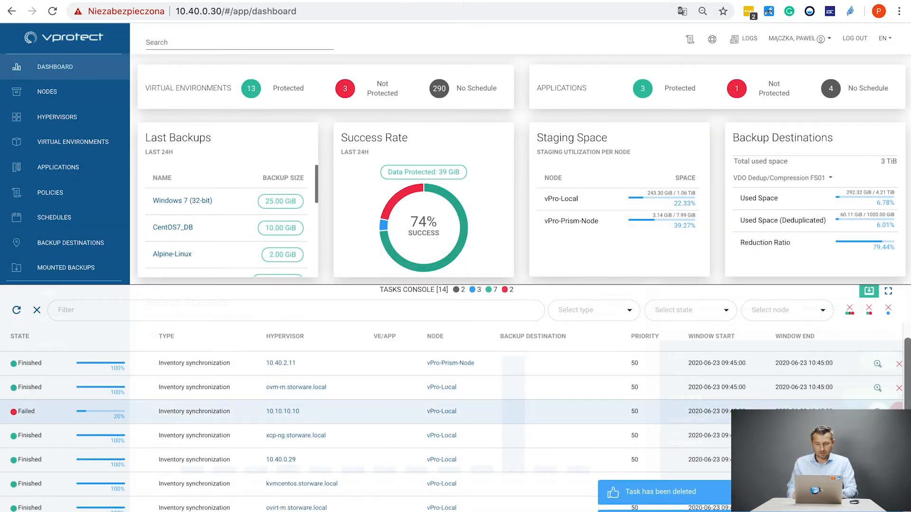
left_click(898, 411)
left_click(657, 144)
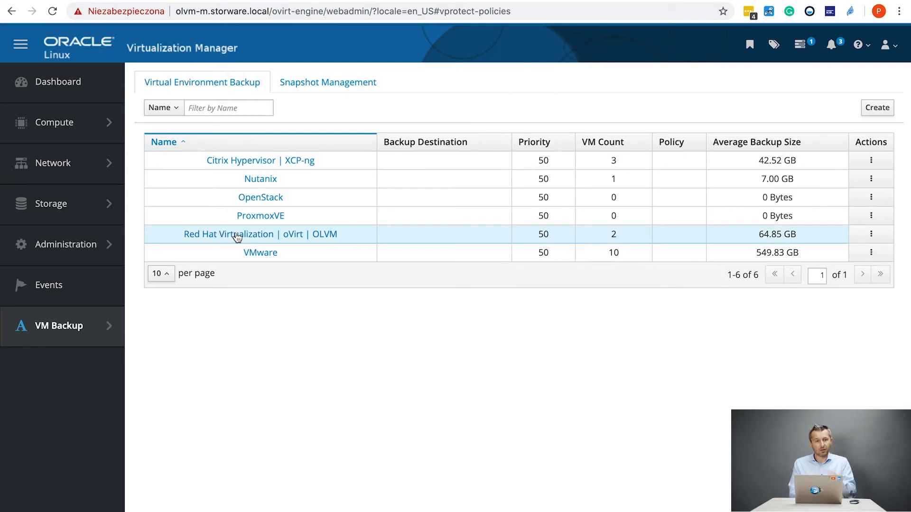
In Oracle Linux Virtualization Manager, add the Alpine-Linux virtual environment to the Red Hat Virtualization | oVirt | OLVM policy and open the policy's backup rule.
left_click(293, 237)
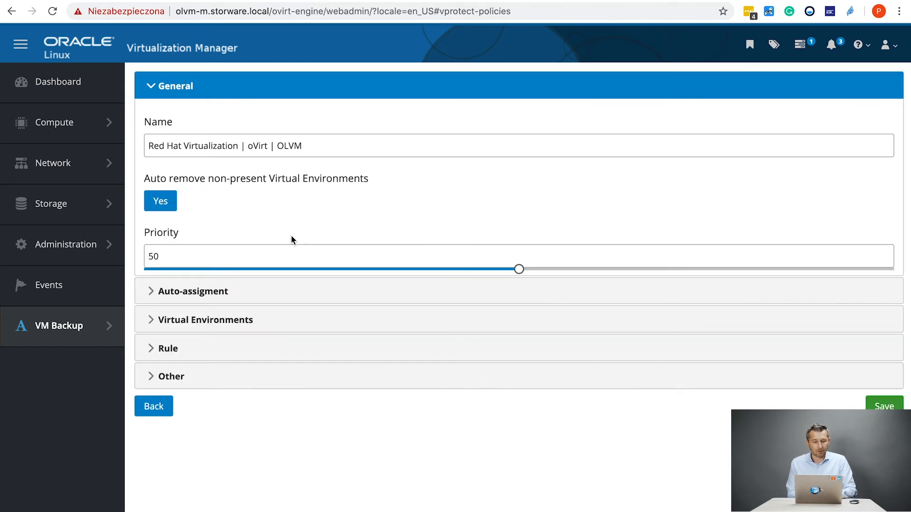
left_click(178, 321)
scroll(252, 305, "down", 3)
left_click(189, 237)
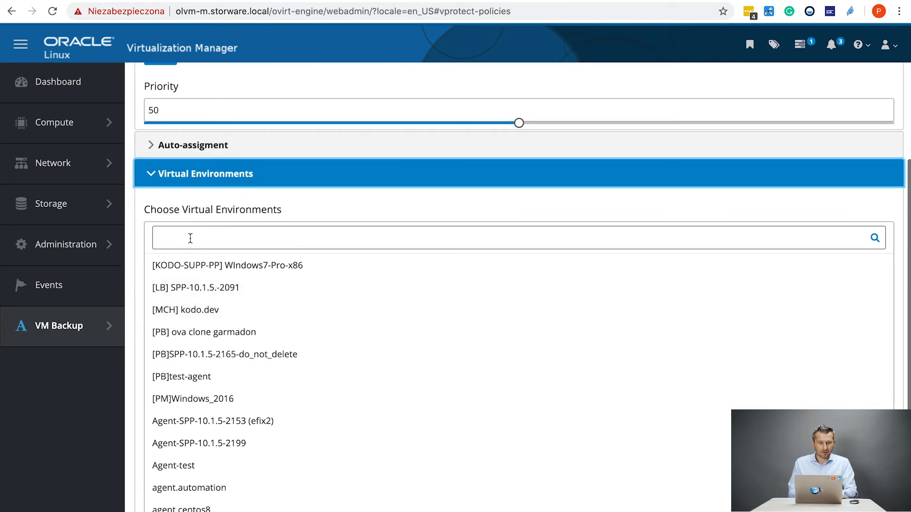
type("Alpine-Linux")
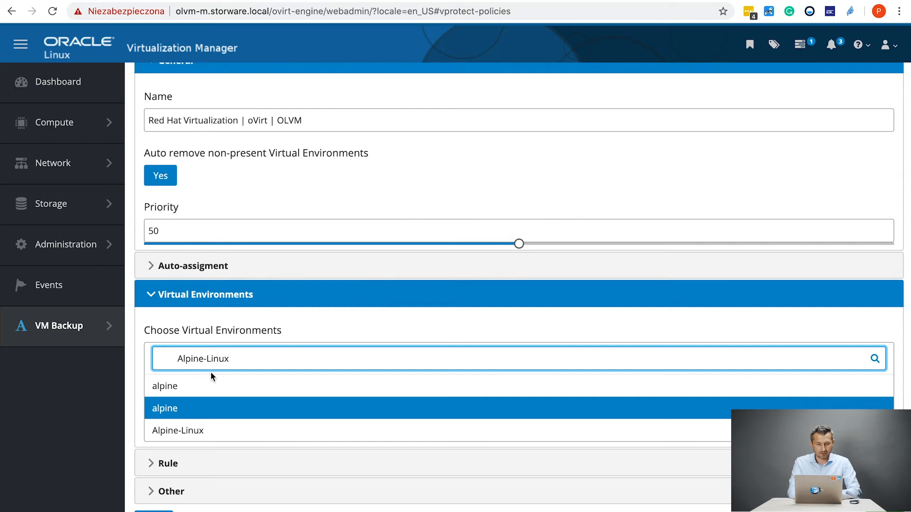
left_click_drag(181, 361, 86, 333)
key("BackSpace")
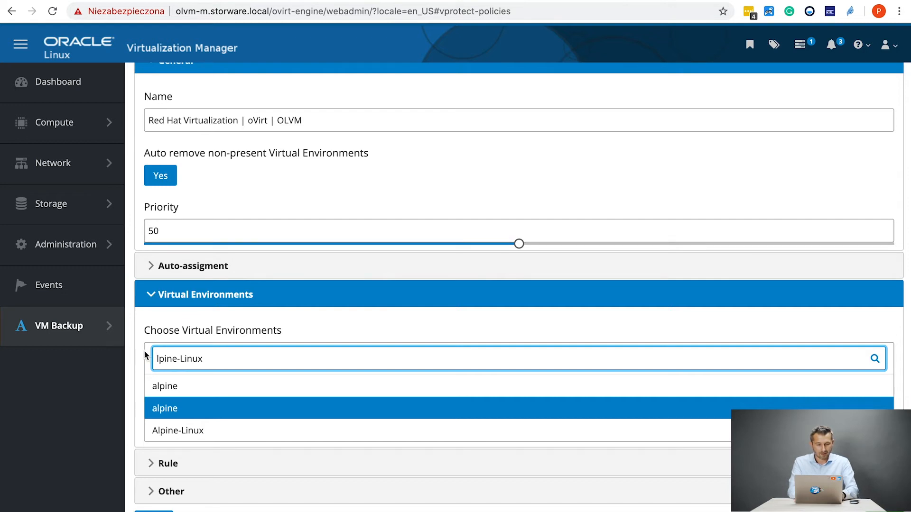
left_click(171, 430)
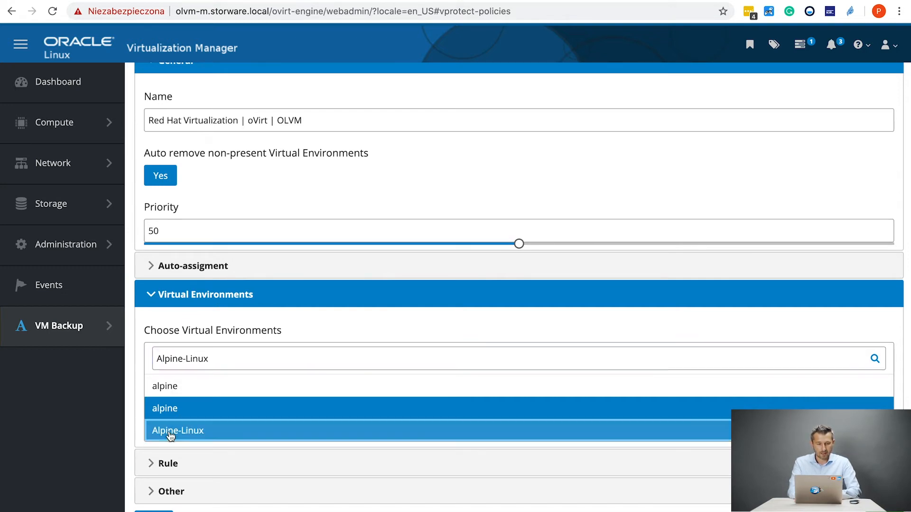
left_click(208, 415)
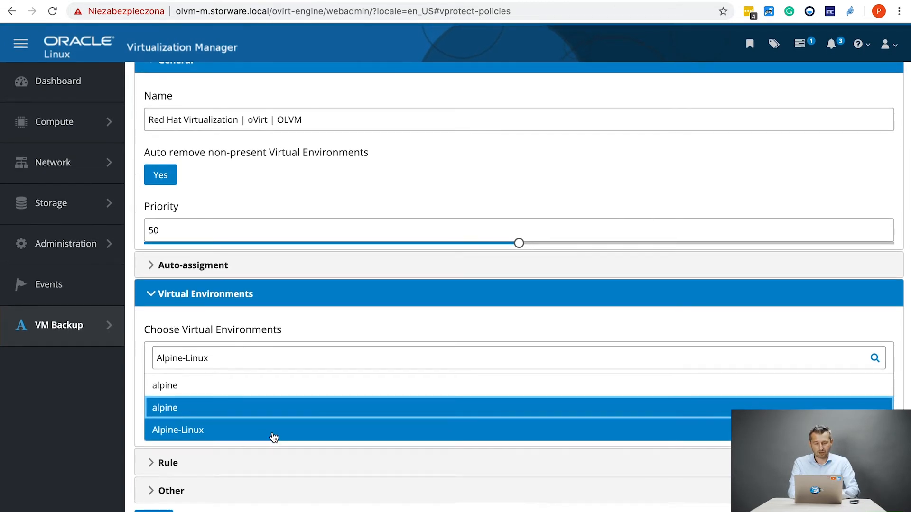
left_click(152, 466)
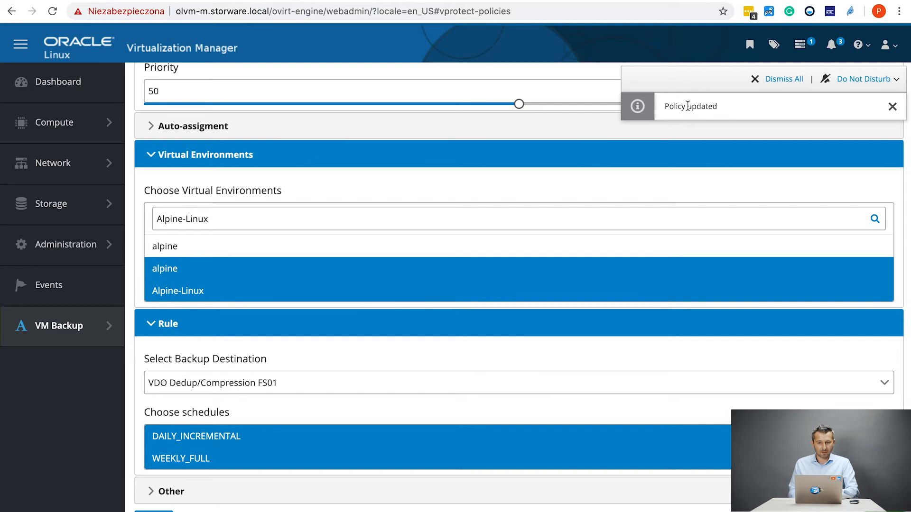
Filter the VM Backup virtual machines by the name Alpine-Linux and check the machine's assigned policy and backup status.
mouse_move(86, 331)
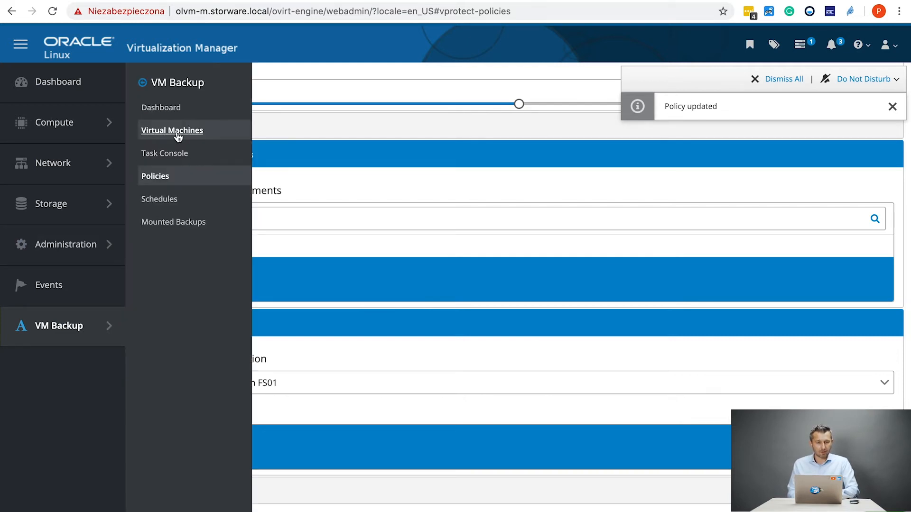
left_click(178, 138)
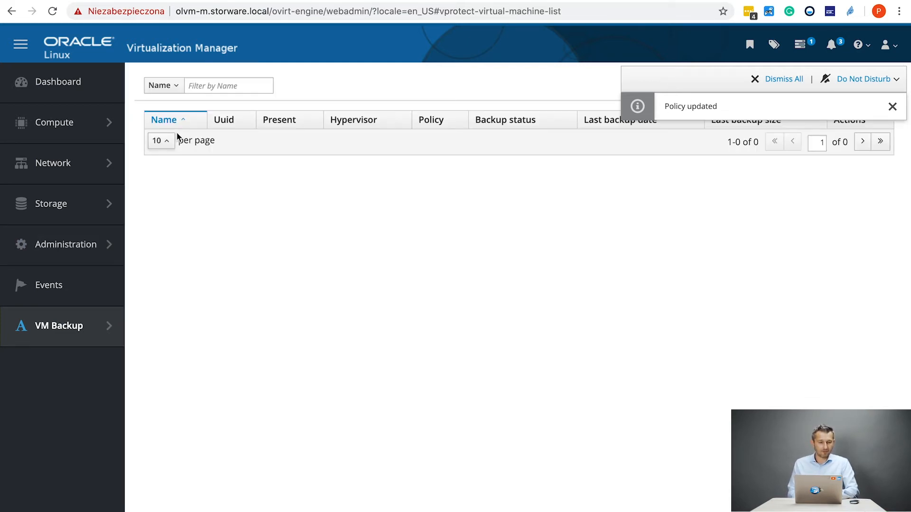
left_click(205, 84)
type("Alpine-Linux")
key("Return")
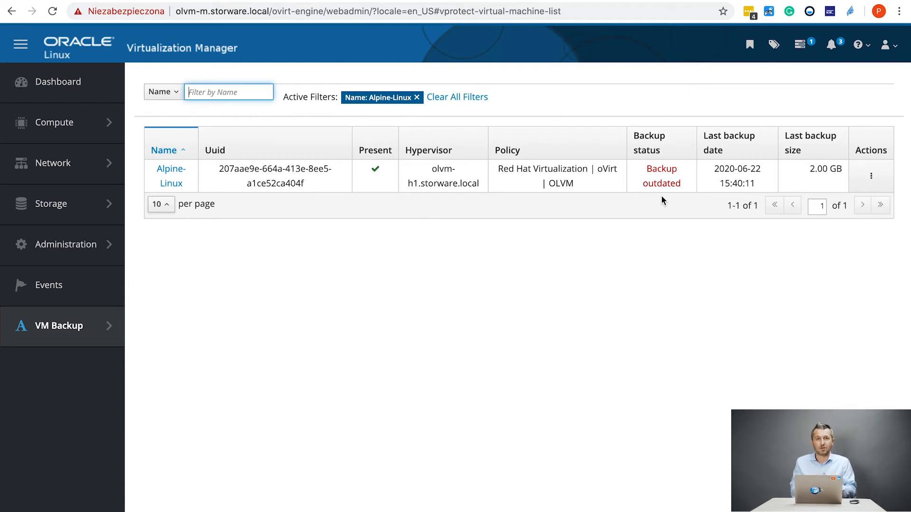
left_click_drag(646, 165, 685, 183)
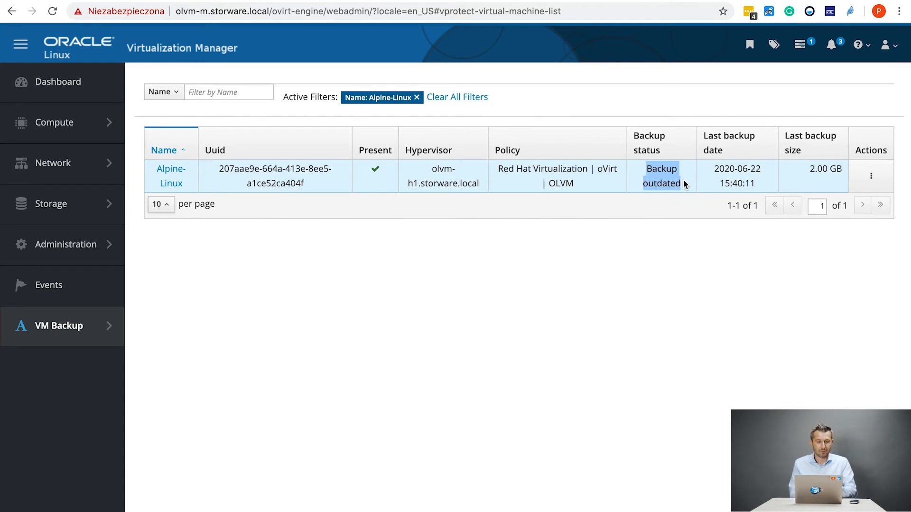
Open the VM Backup task console and refresh it to check the Alpine-Linux export task.
mouse_move(75, 339)
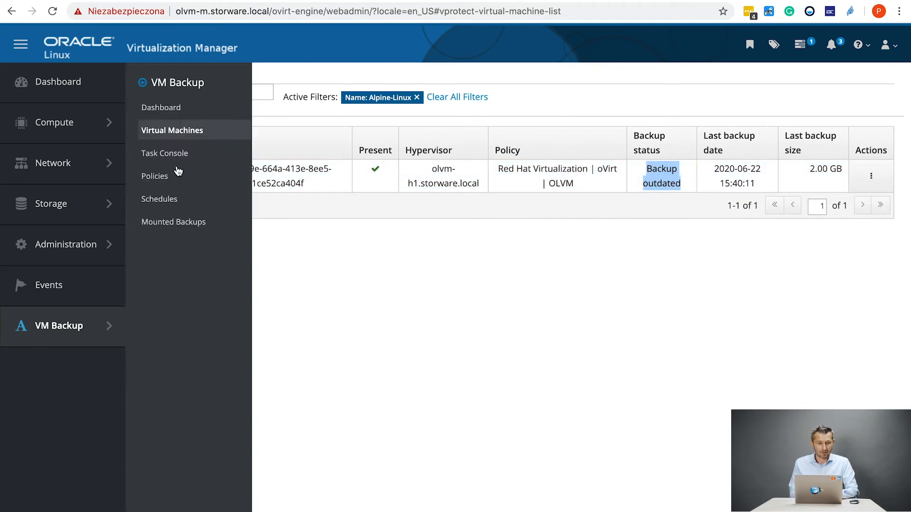
left_click(171, 153)
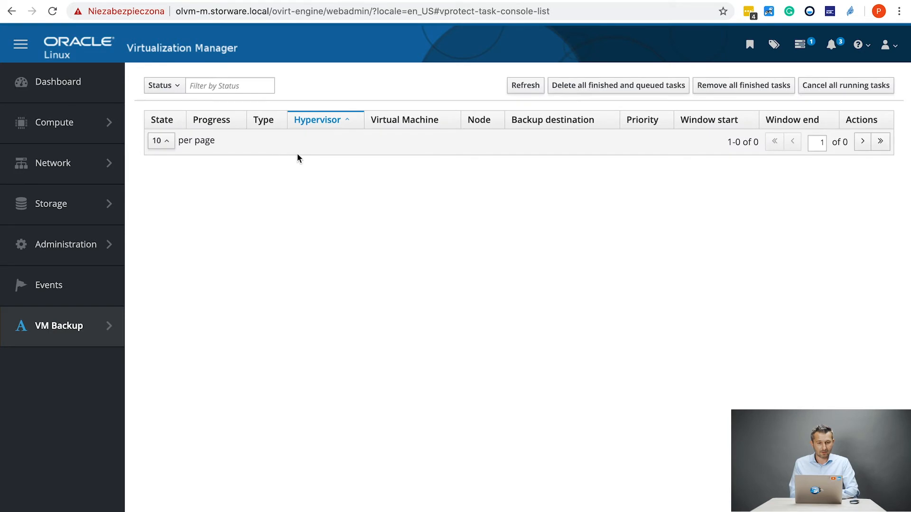
left_click(523, 87)
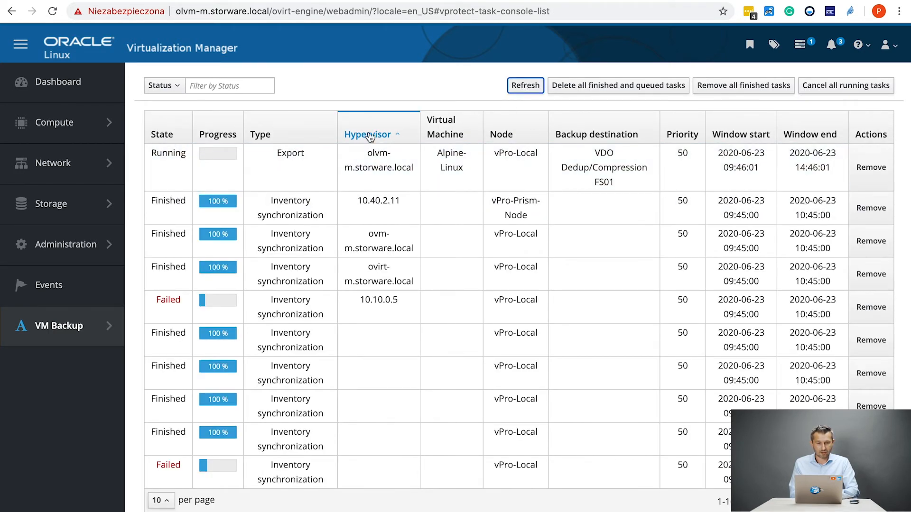
Open the list of virtual environment backup schedules and read the notification about the Alpine-Linux snapshot.
mouse_move(92, 329)
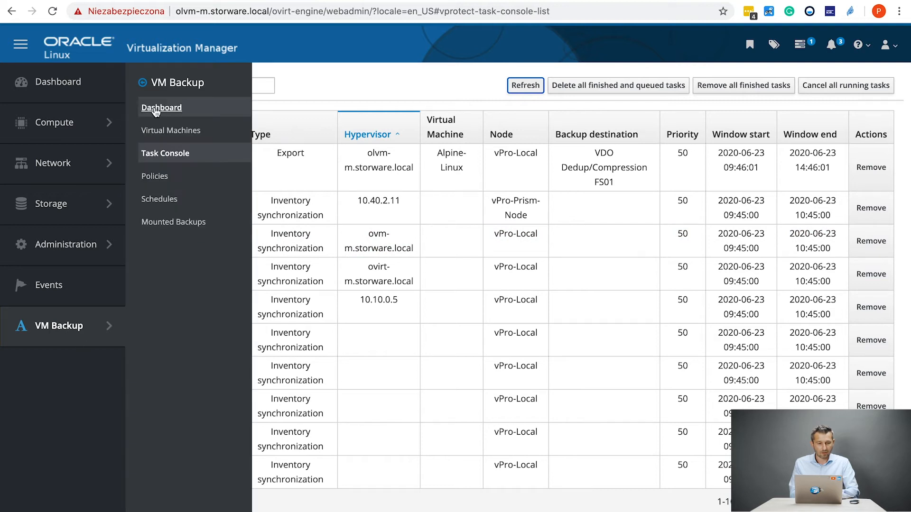
left_click(160, 200)
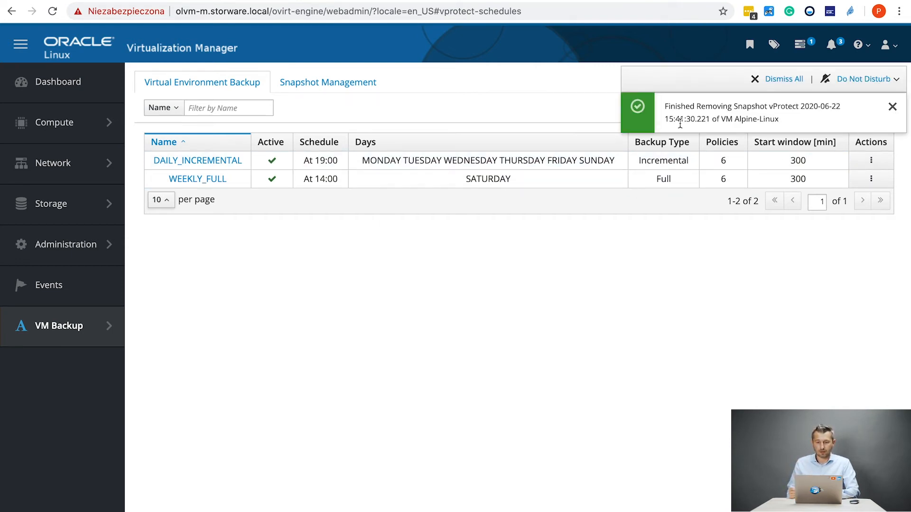
left_click_drag(664, 107, 838, 121)
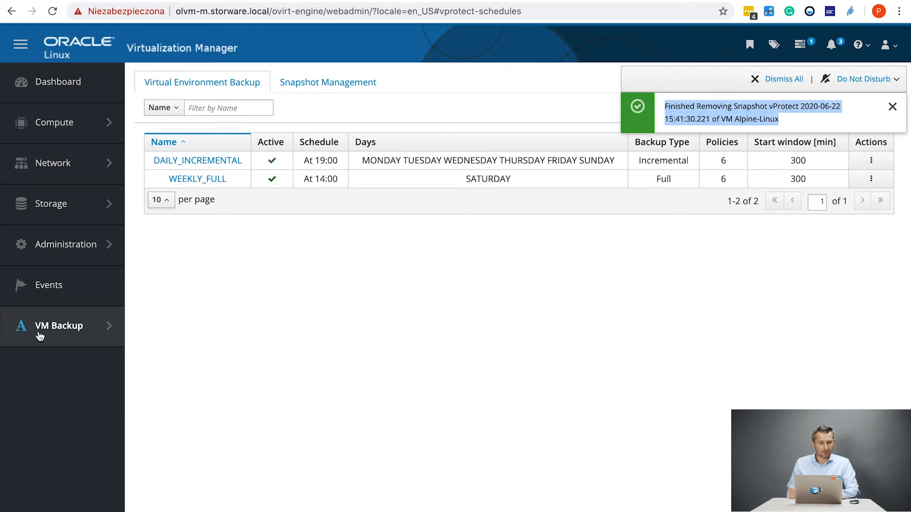
Look at the VM Backup virtual machines list, then return to the task console and refresh the Alpine-Linux export's progress.
mouse_move(40, 335)
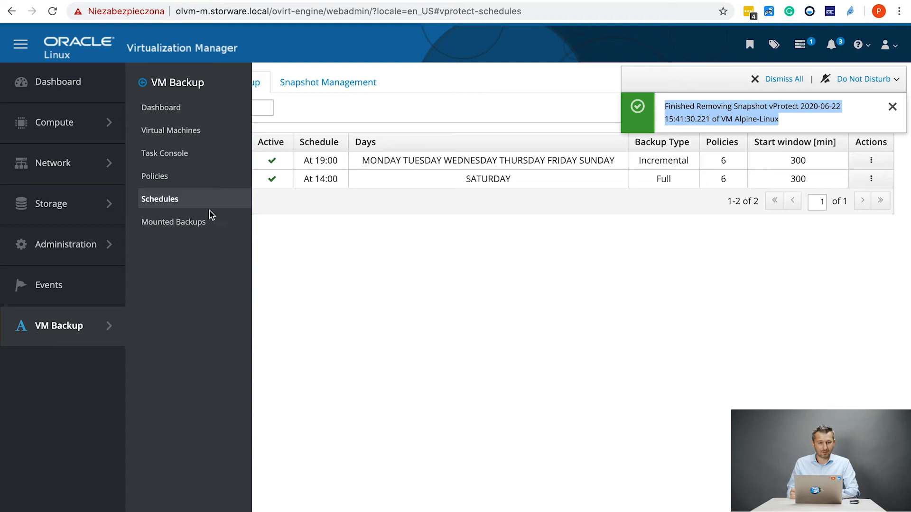
left_click(189, 135)
mouse_move(61, 331)
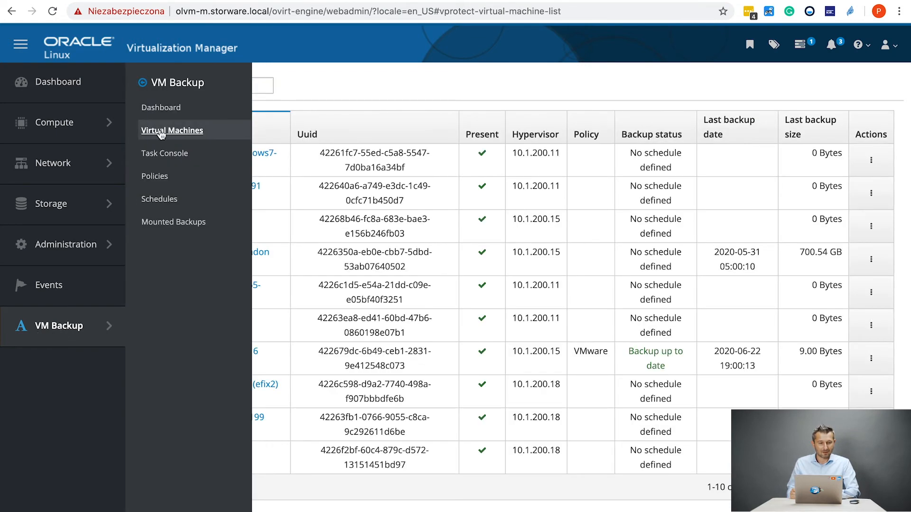
left_click(166, 151)
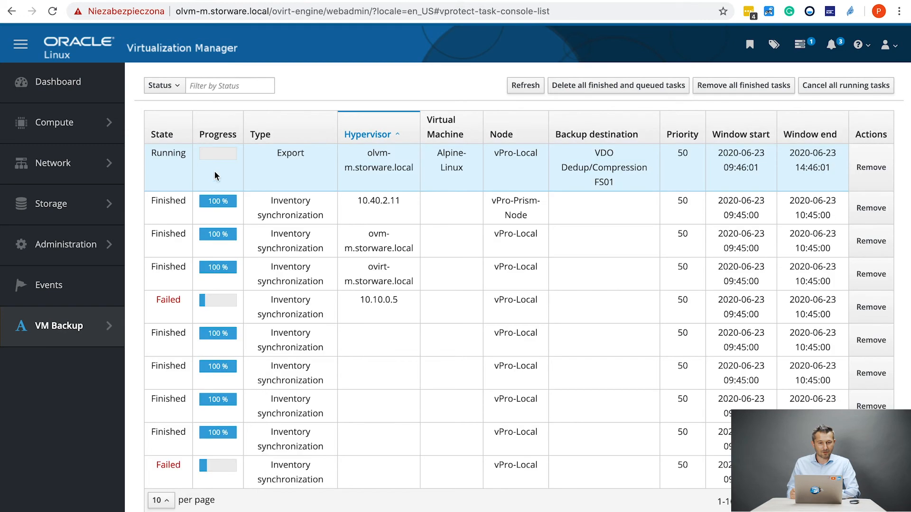
left_click(535, 86)
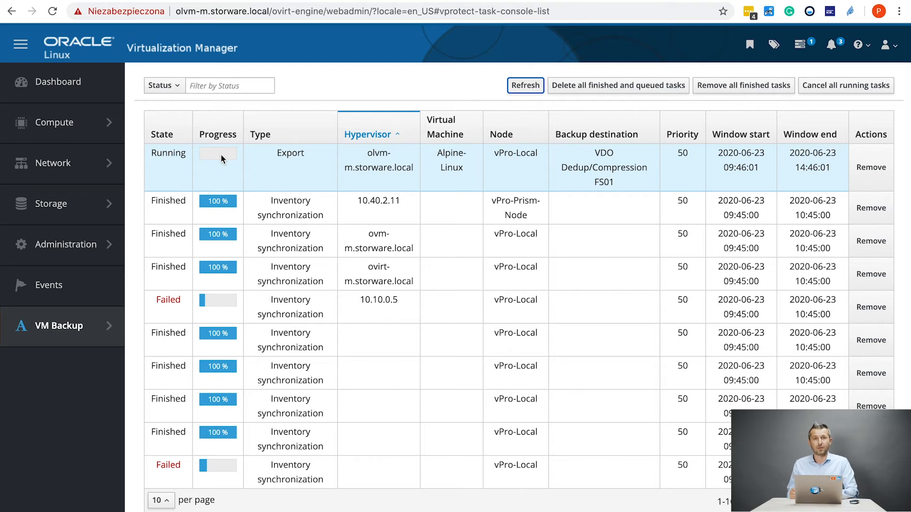
Open the DAILY_INCREMENTAL backup schedule and review its selected days and assigned virtual environment policies.
mouse_move(50, 318)
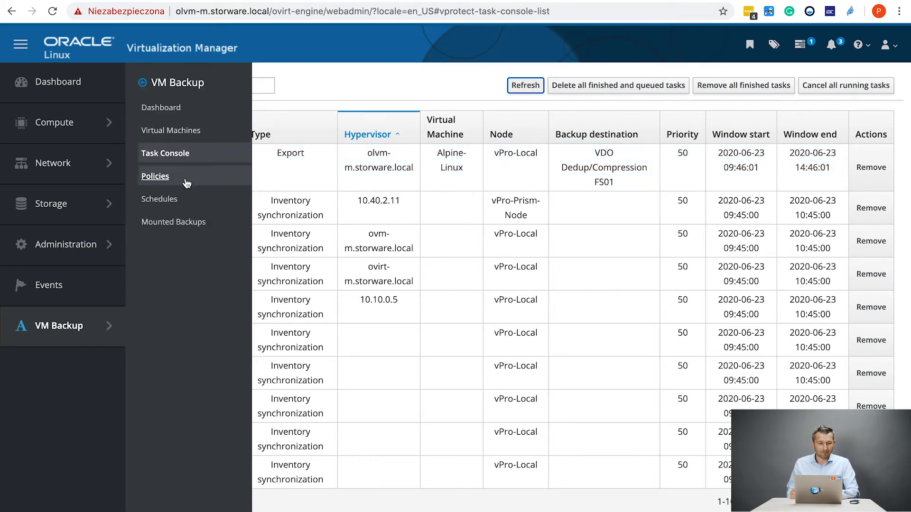
left_click(160, 199)
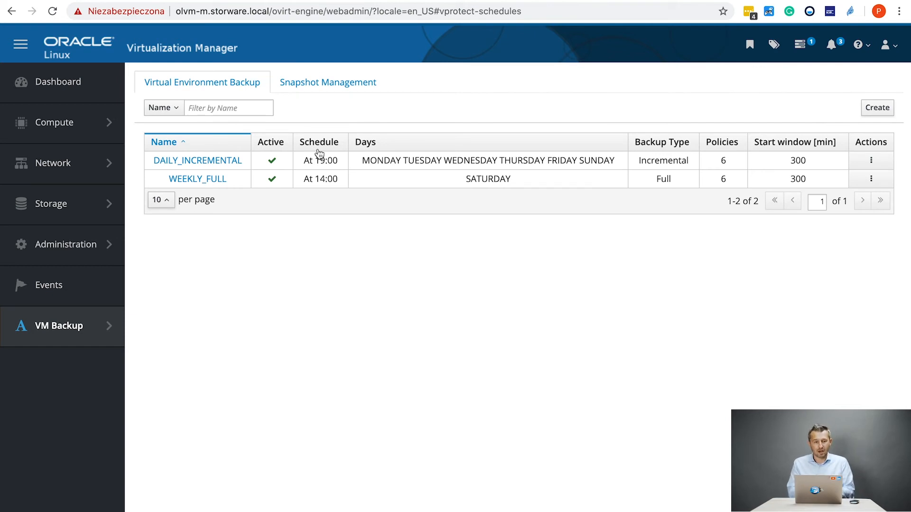
left_click(195, 160)
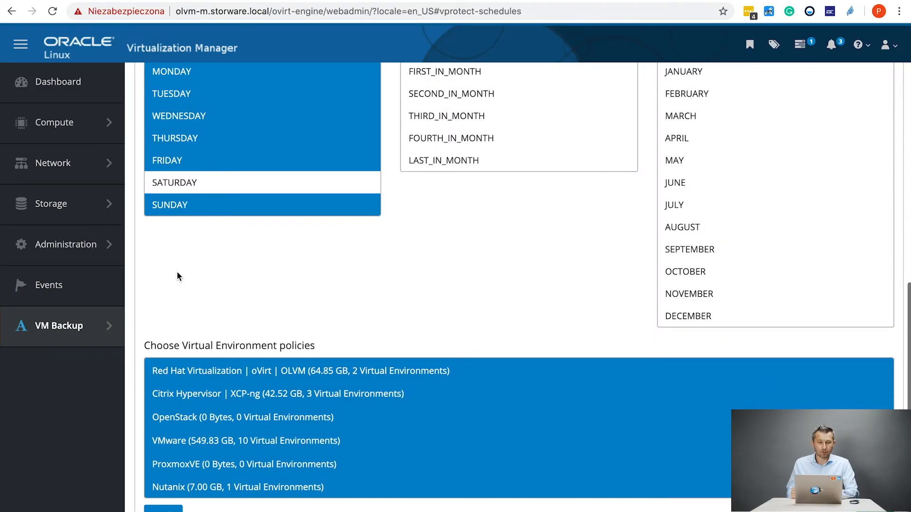
Open the mounted backups list in VM Backup and view the details of the alpine backup.
mouse_move(39, 336)
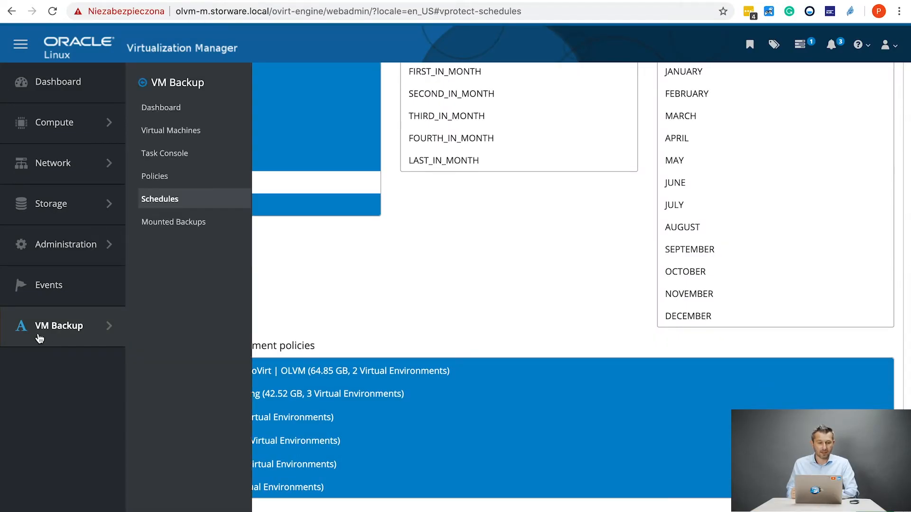
left_click(156, 232)
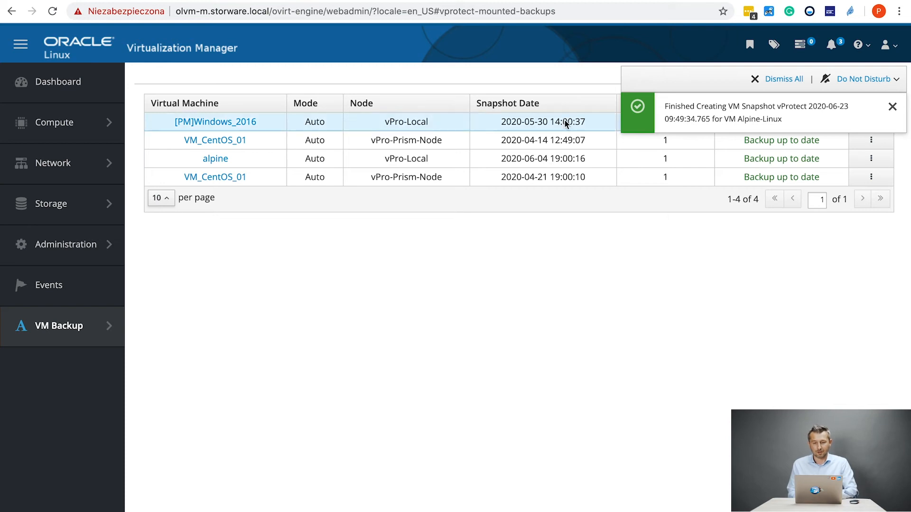
left_click(871, 159)
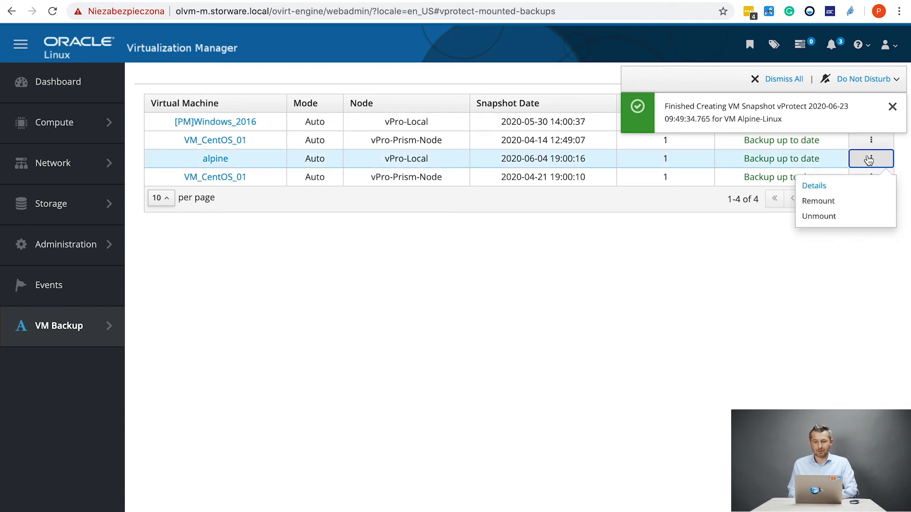
left_click(812, 185)
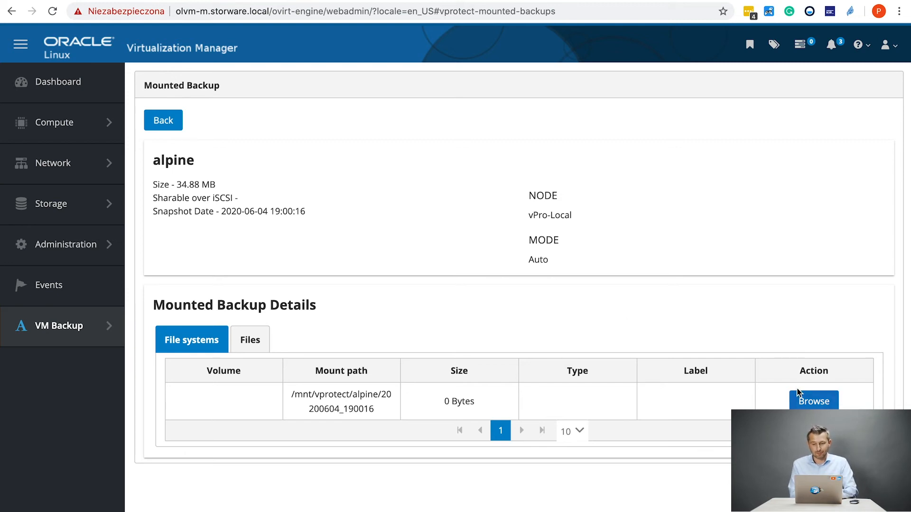
Browse the alpine backup's mounted file system, select the boot directory as a download candidate, and close the file browser.
left_click(813, 402)
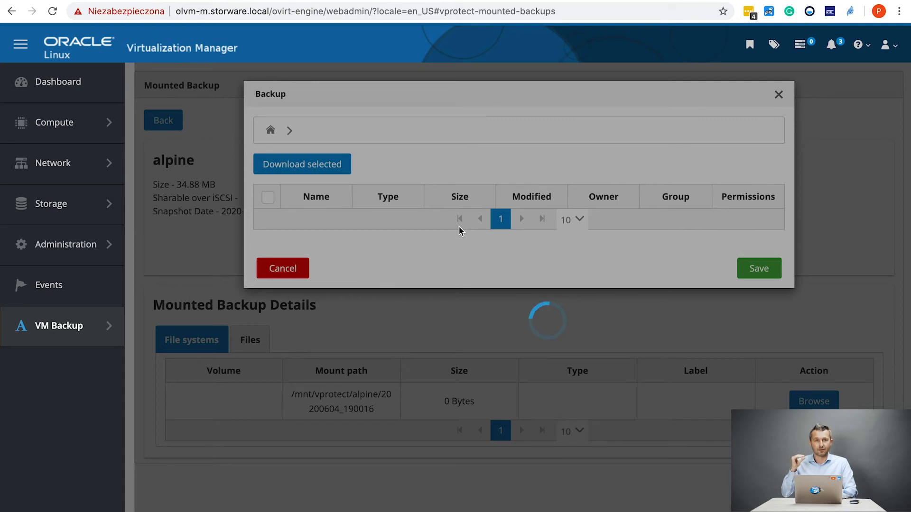
scroll(489, 261, "down", 3)
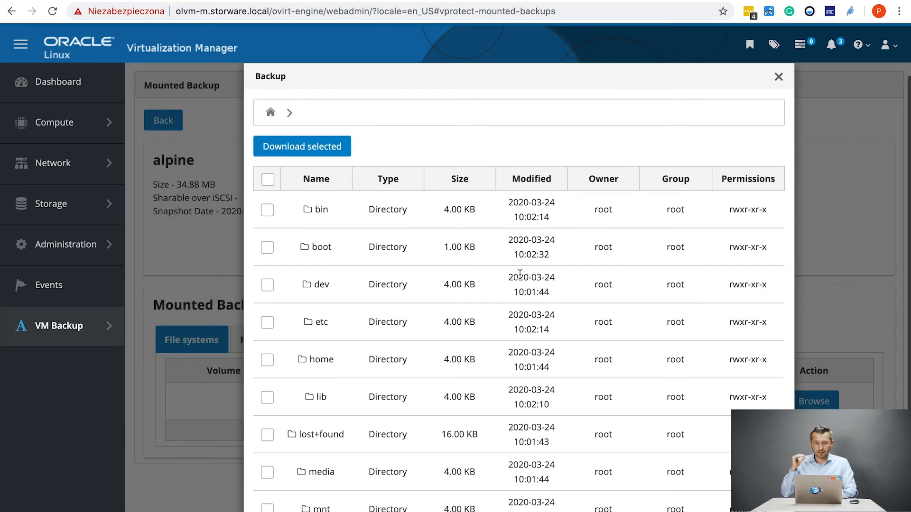
scroll(520, 274, "down", 1)
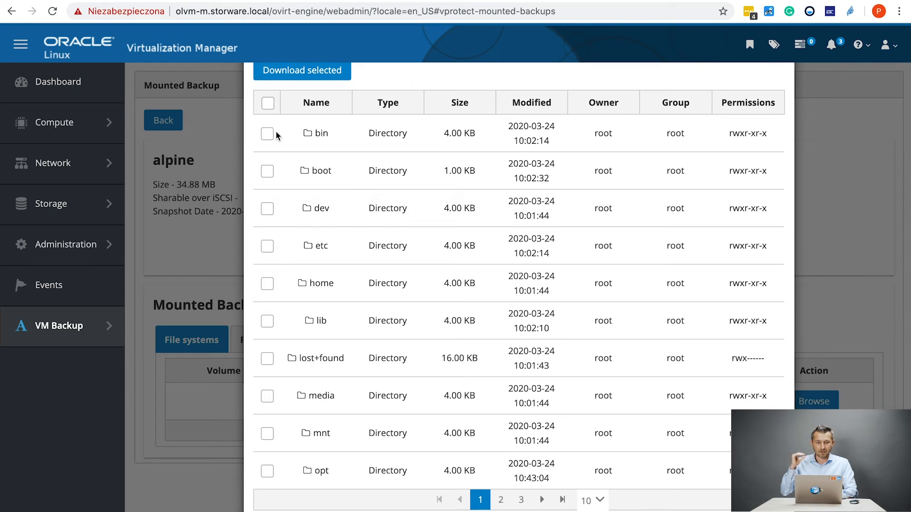
left_click(267, 172)
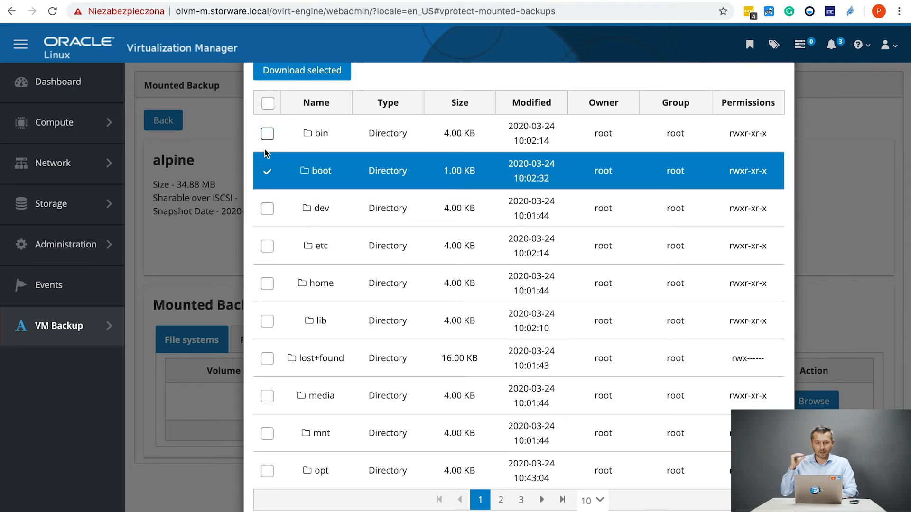
scroll(422, 207, "up", 2)
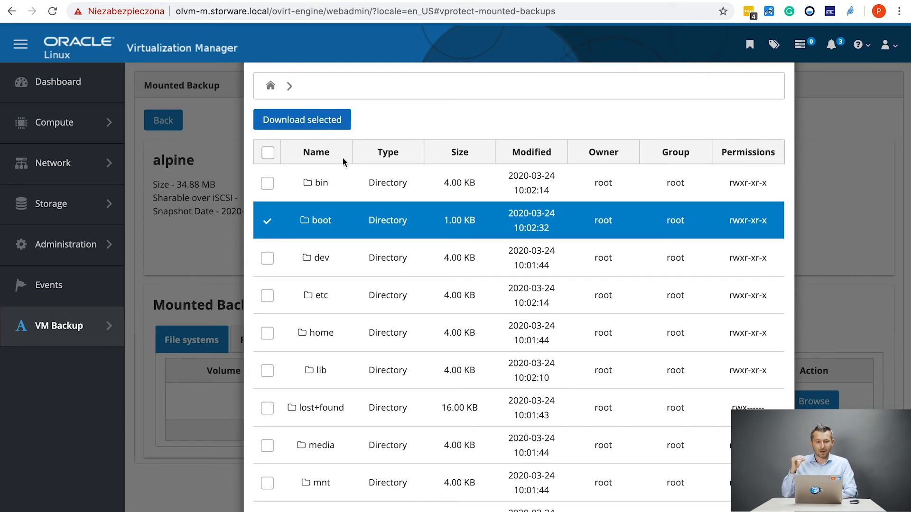
scroll(343, 160, "up", 2)
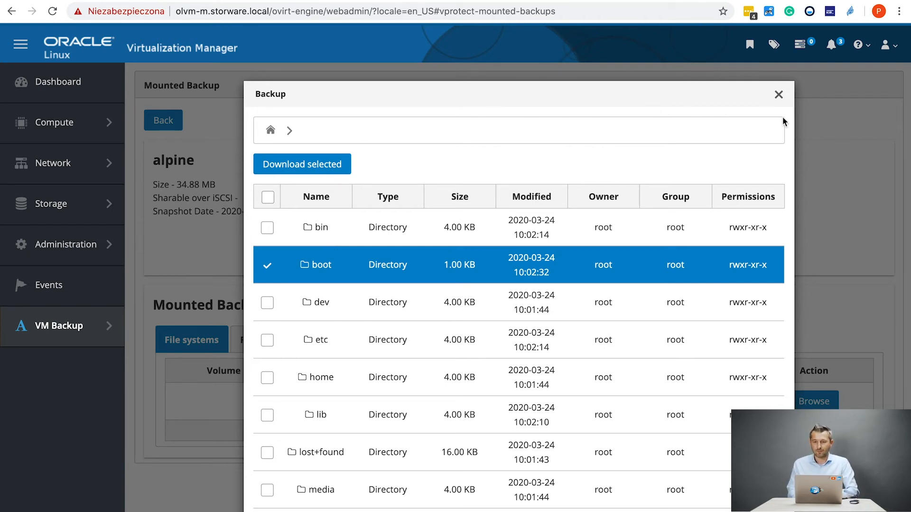
left_click(779, 95)
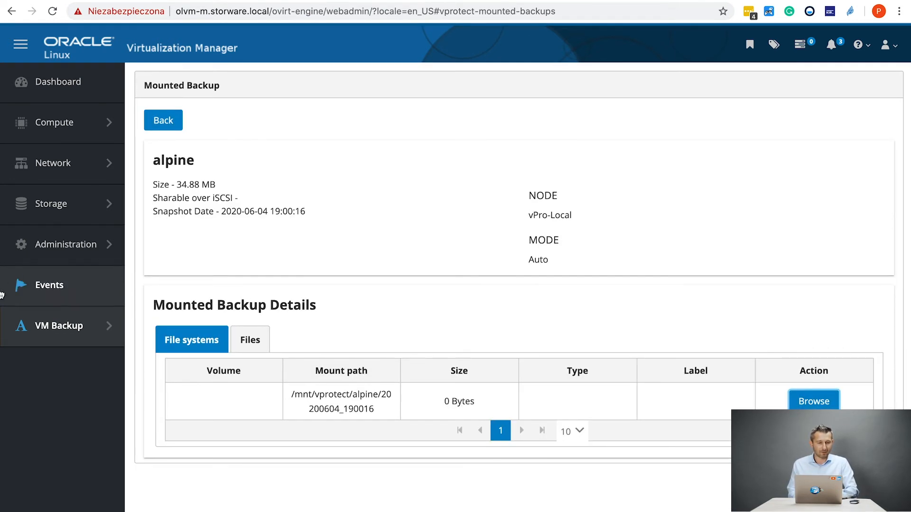
Open the VM Backup task console and refresh it to check the running Alpine-Linux export.
mouse_move(41, 327)
left_click(174, 154)
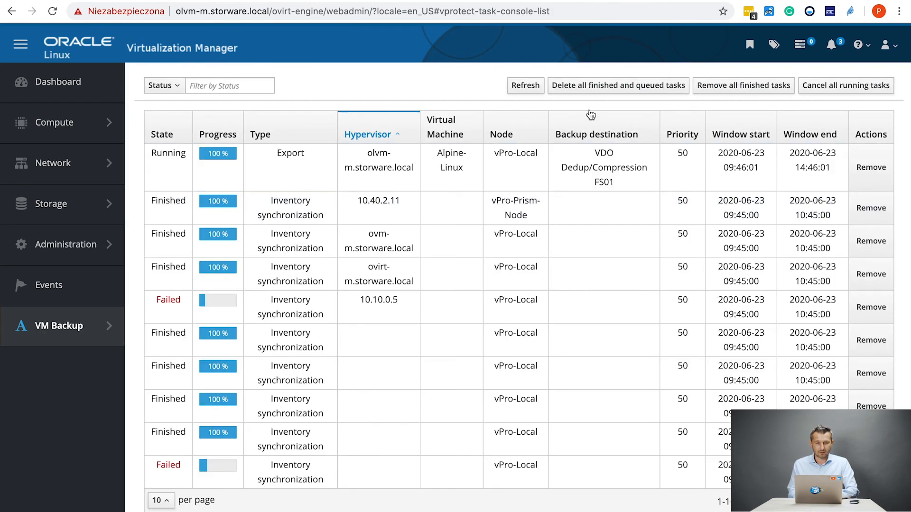
left_click(522, 90)
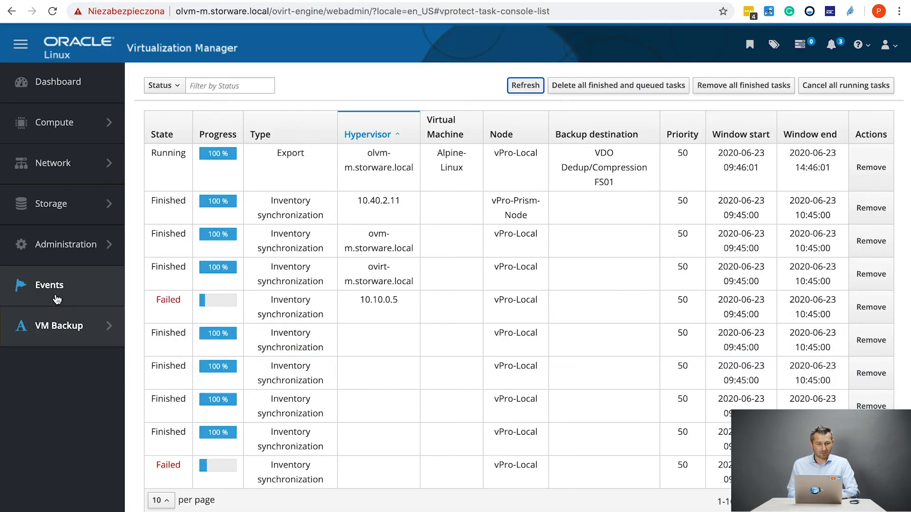
Filter the VM Backup virtual machines list by the name Alpine-Linux.
mouse_move(61, 320)
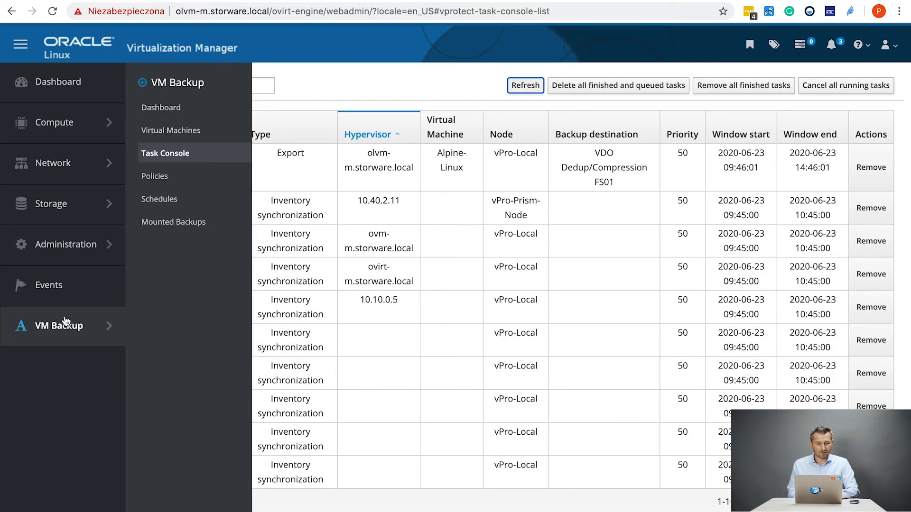
left_click(155, 130)
left_click(206, 85)
type("Alpine-Linux")
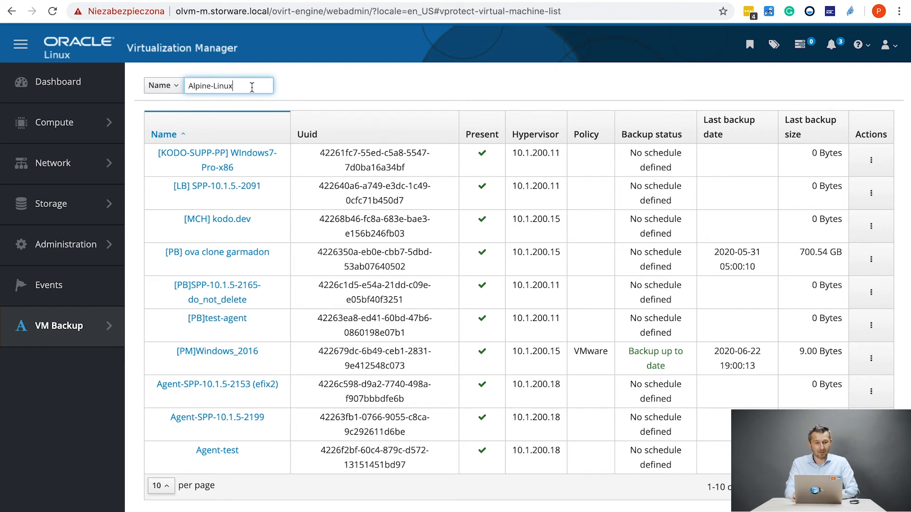
key("Return")
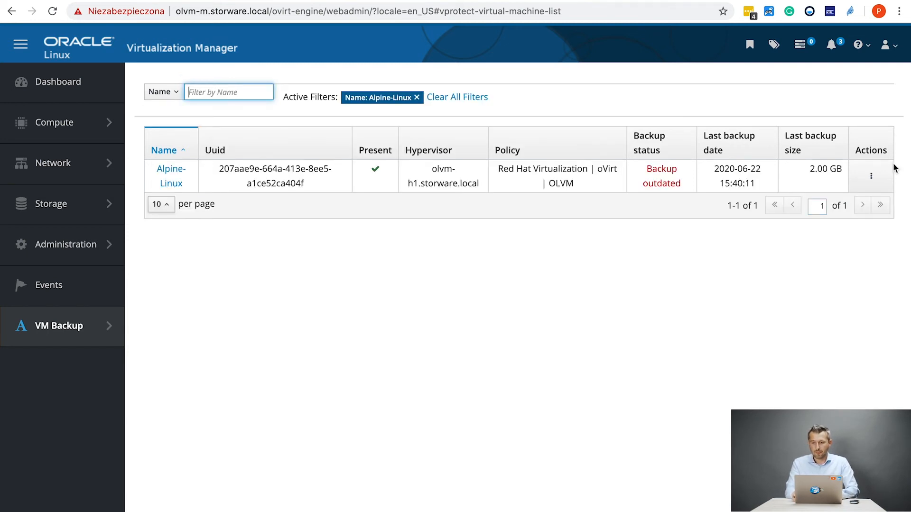
Start a restore of Alpine-Linux and choose the full backup from 6.06.2020, 14:00:27.
left_click(873, 177)
left_click(824, 242)
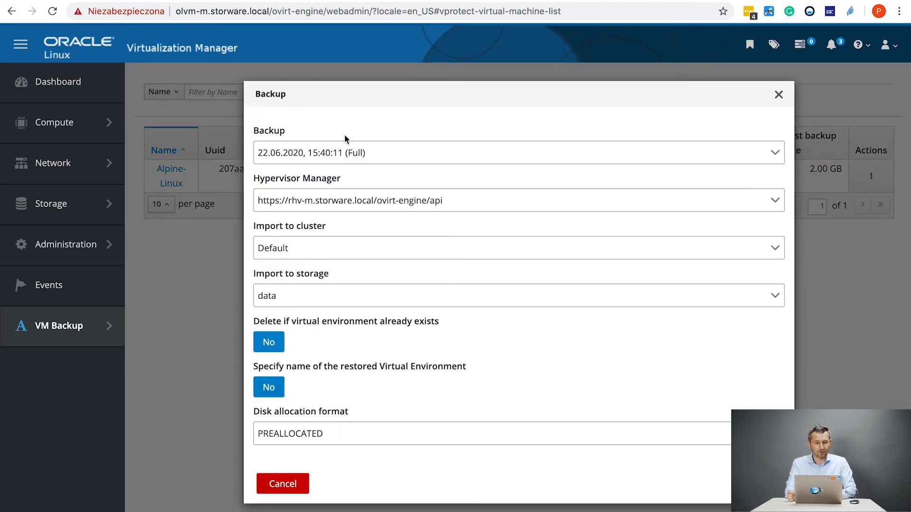
left_click(353, 161)
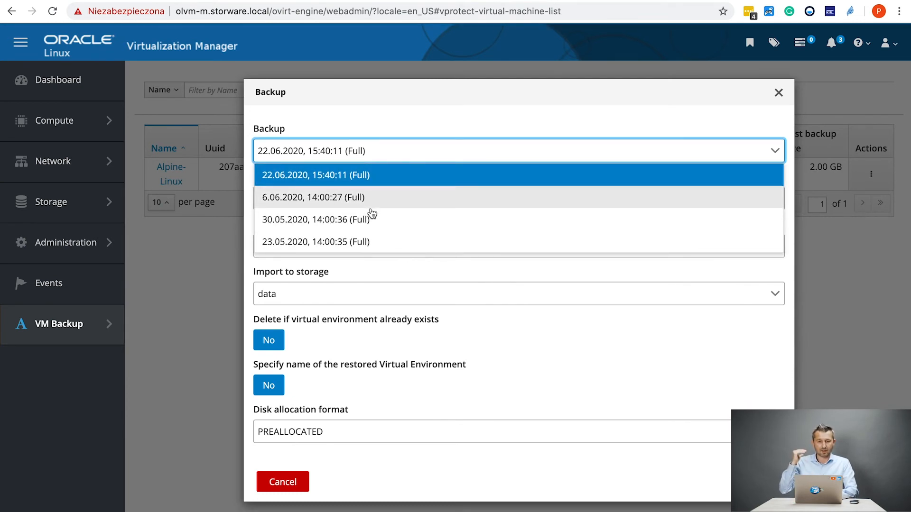
left_click(372, 222)
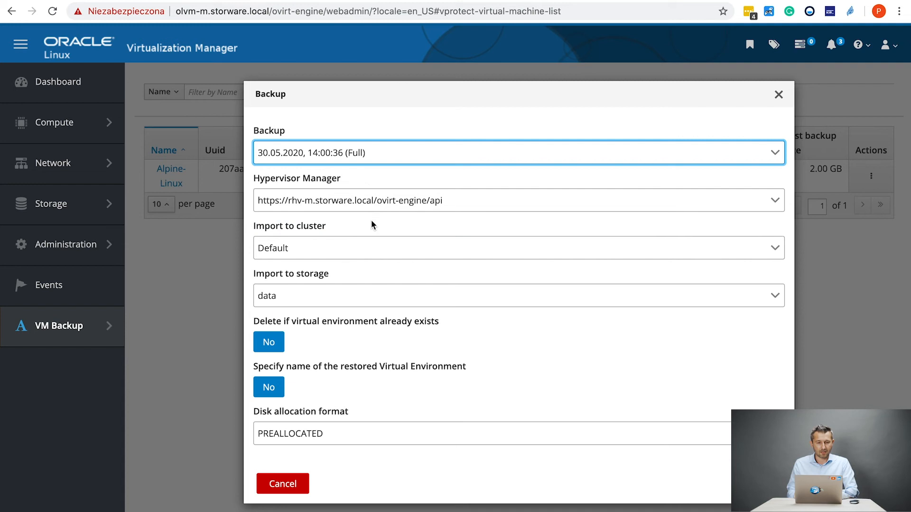
left_click(305, 152)
left_click(336, 200)
left_click(302, 212)
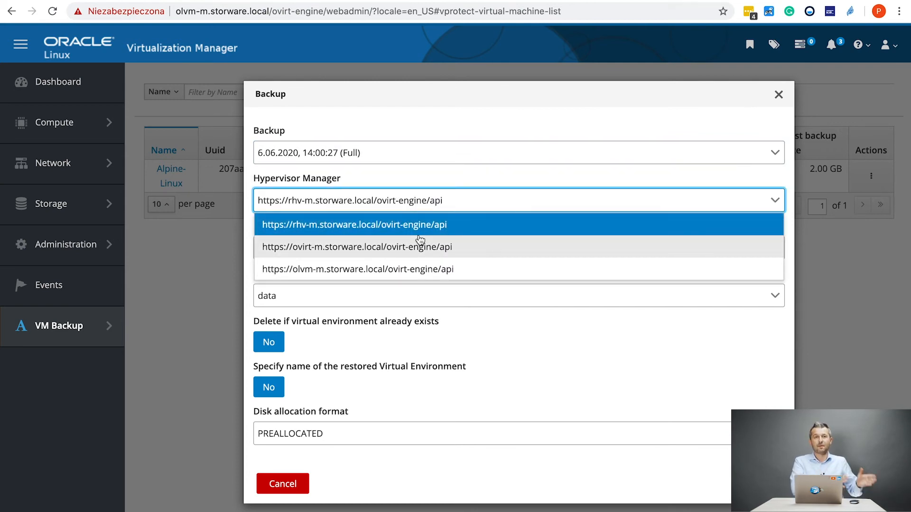
left_click(372, 272)
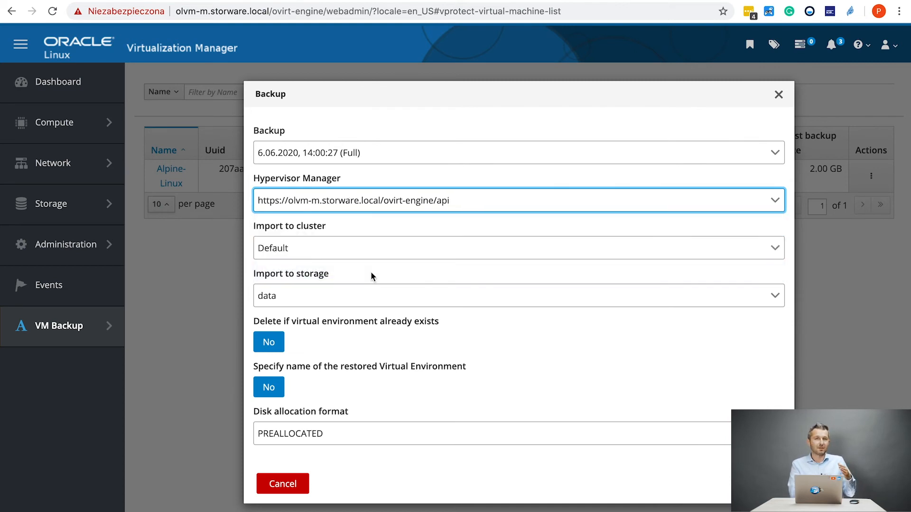
left_click(335, 205)
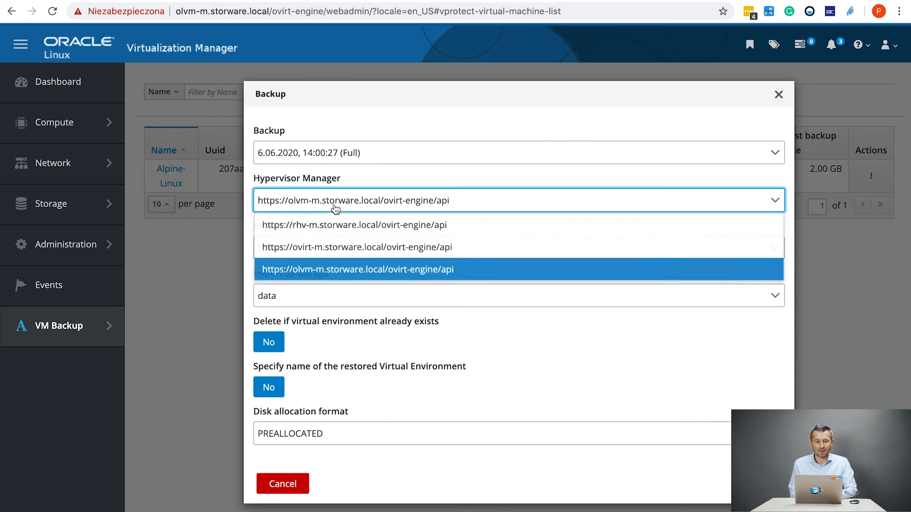
left_click(352, 268)
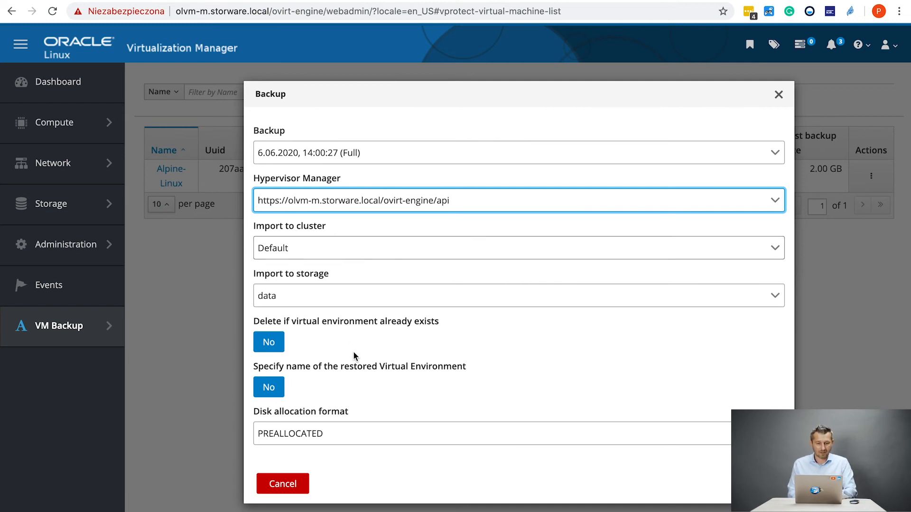
Specify OLVM_UI_vProtect_Plugin as the restored virtual environment's name and submit the restore.
left_click(278, 390)
left_click(295, 402)
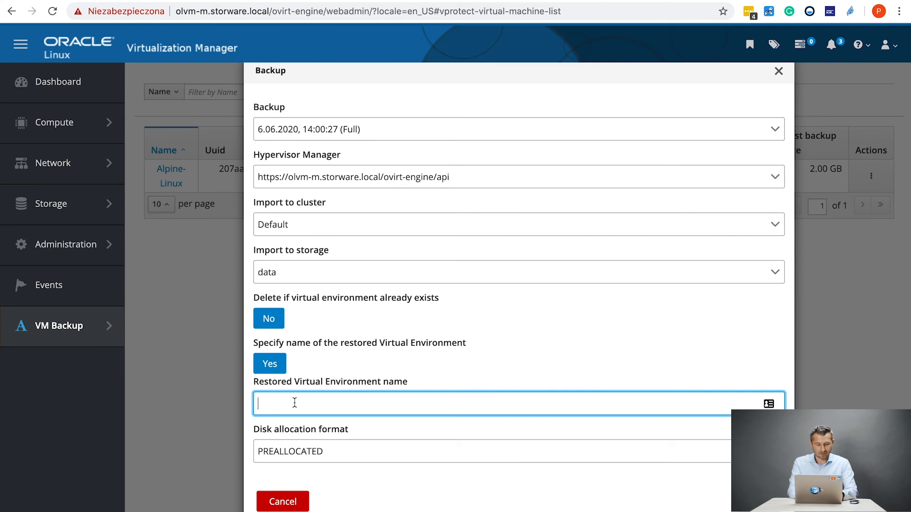
type("OLVM_UI_vProtect")
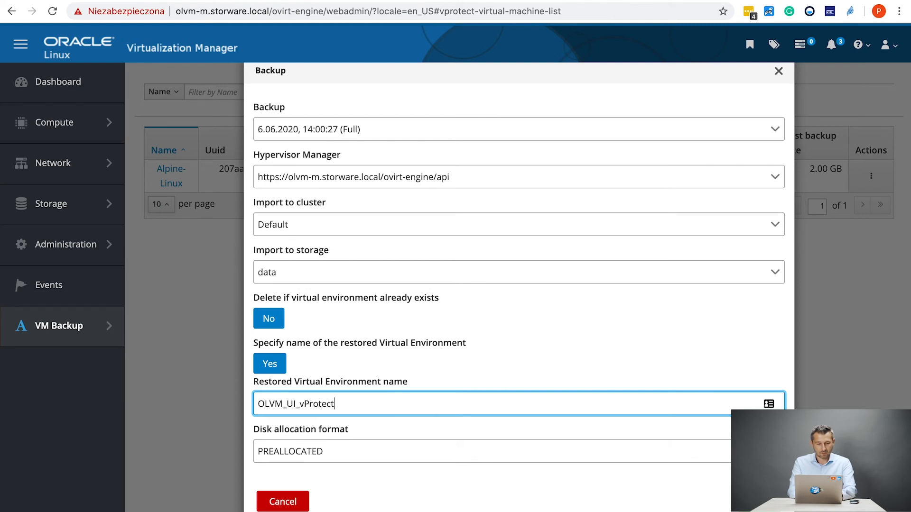
type("_Plugin")
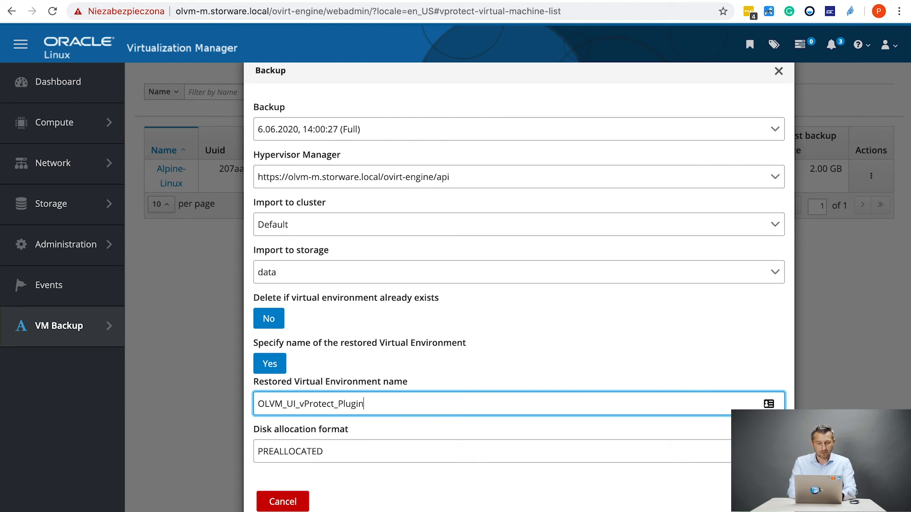
left_click(759, 502)
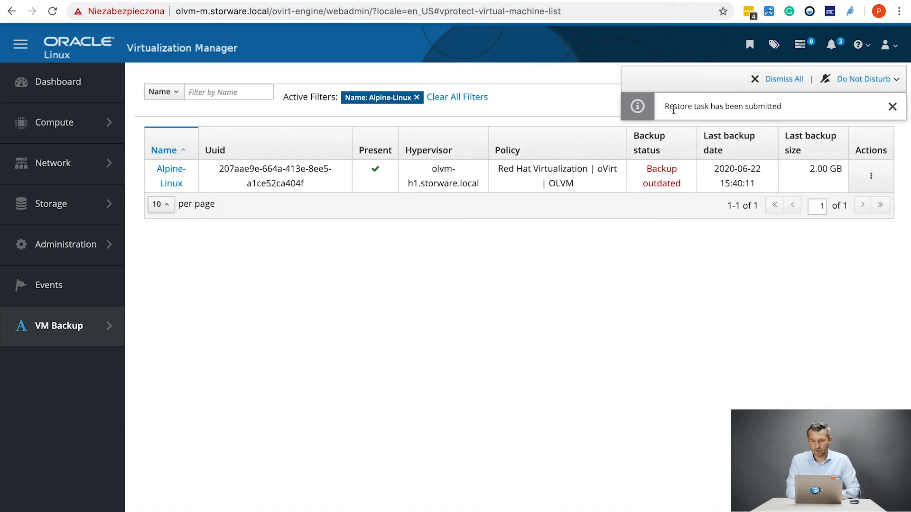
Read the restore notification, then open and refresh the task console to check the Alpine-Linux restore task.
left_click_drag(664, 107, 816, 111)
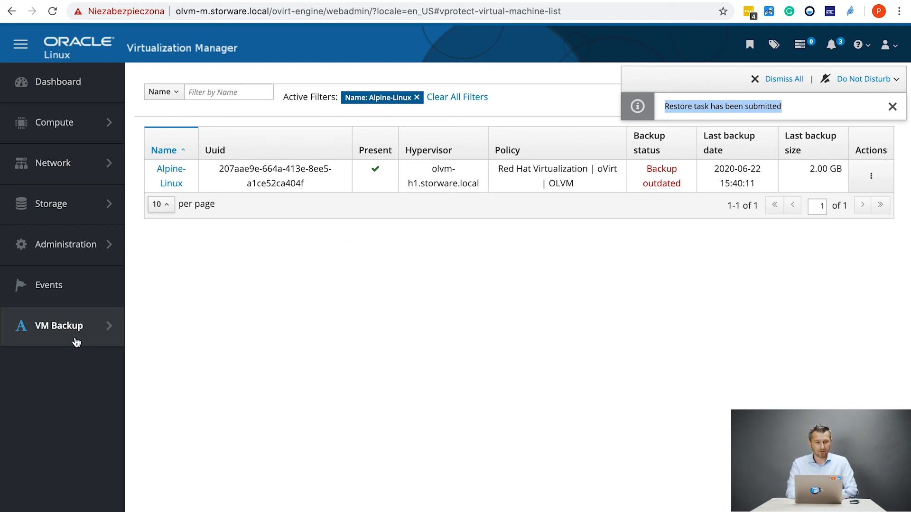
mouse_move(72, 337)
left_click(203, 153)
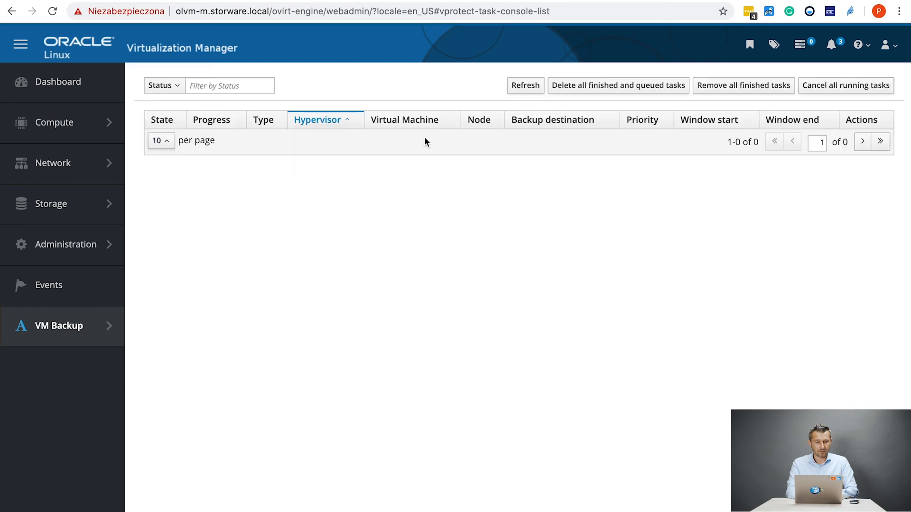
left_click(524, 86)
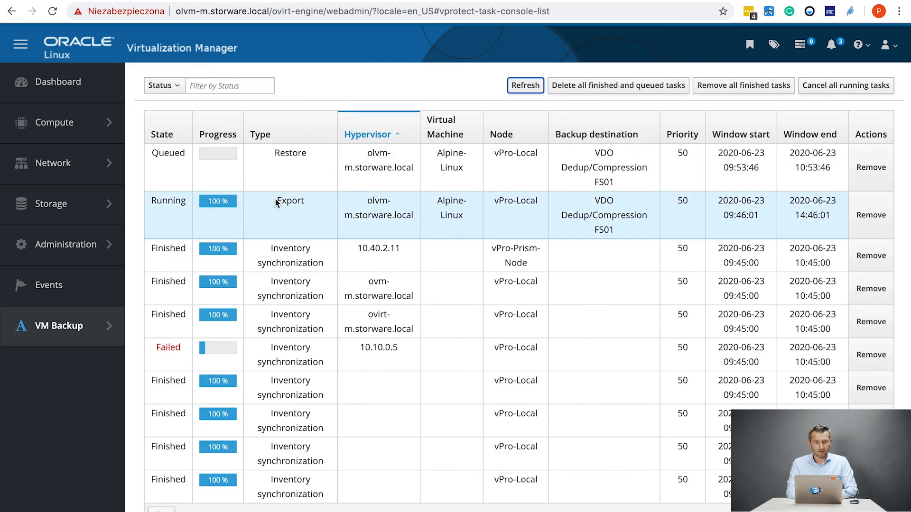
left_click(273, 153)
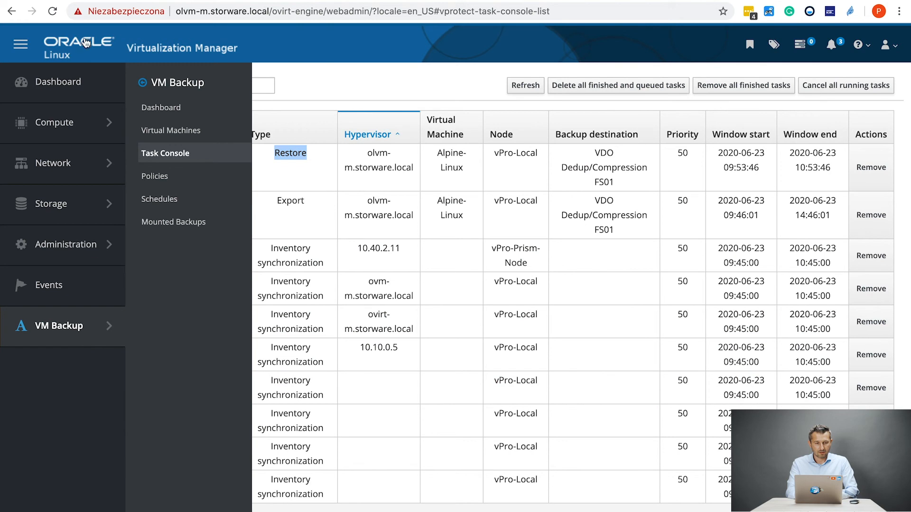
Open the Compute virtual machines list to check the machines on the hypervisor.
mouse_move(87, 122)
left_click(153, 112)
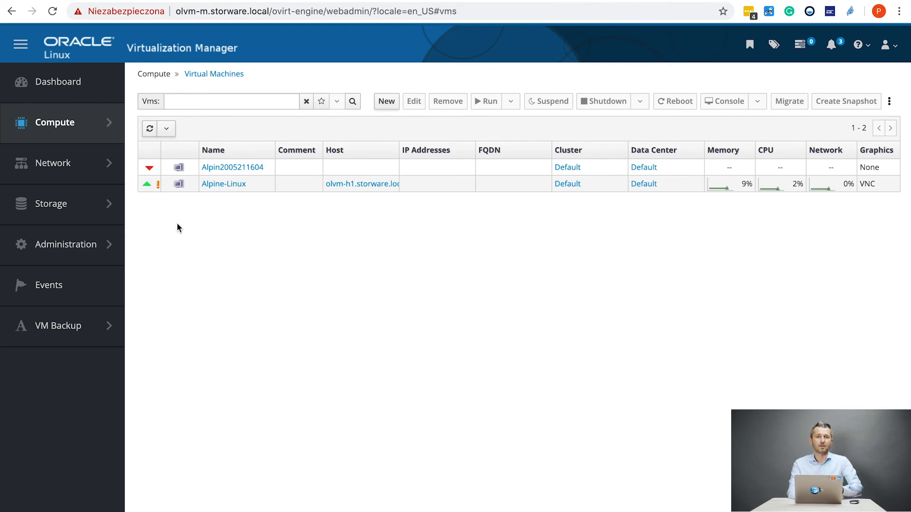
mouse_move(71, 122)
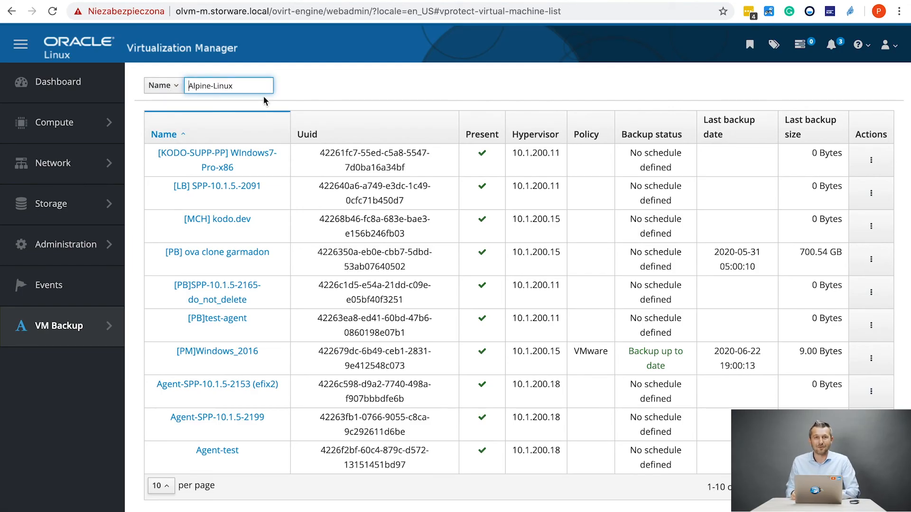
Filter the VM Backup virtual machines list by Alpine-Linux and open that machine's backup details.
left_click(245, 81)
key("Return")
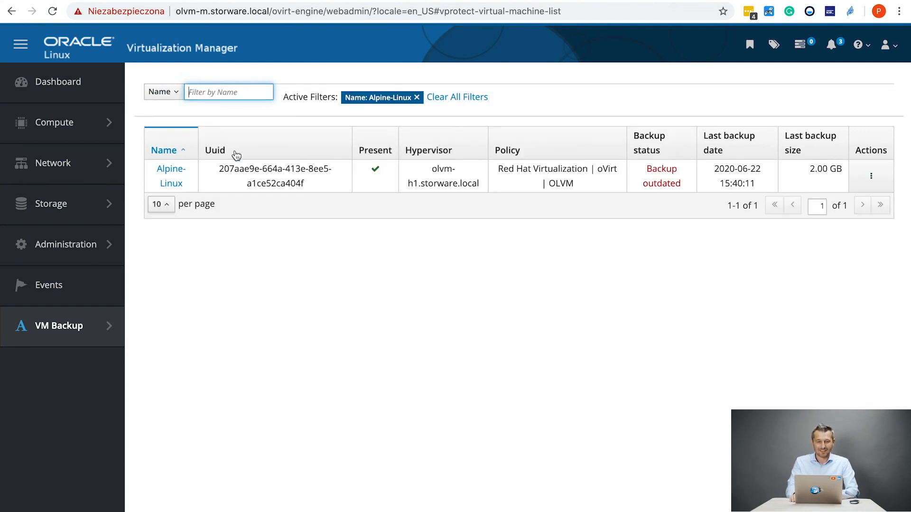
left_click(172, 184)
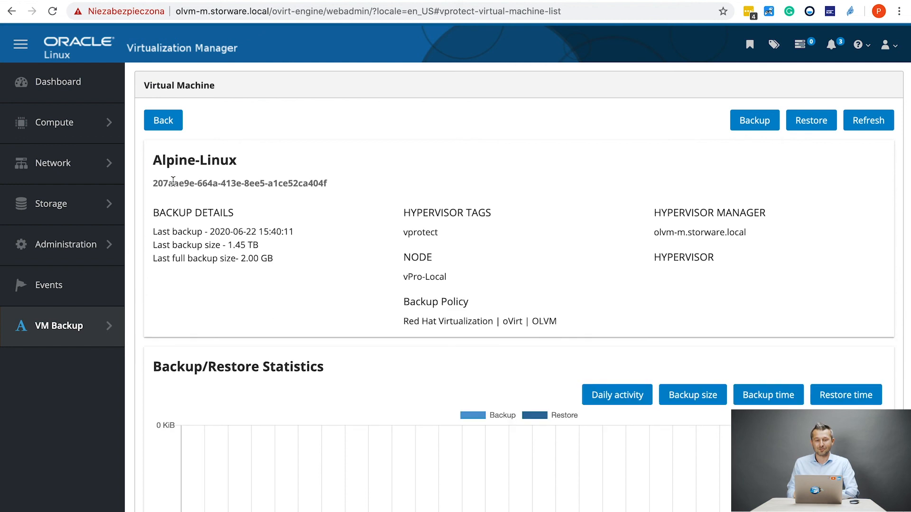
Review Alpine-Linux's backup details and the daily activity chart of its backups and restores.
scroll(172, 184, "down", 2)
scroll(172, 184, "down", 1)
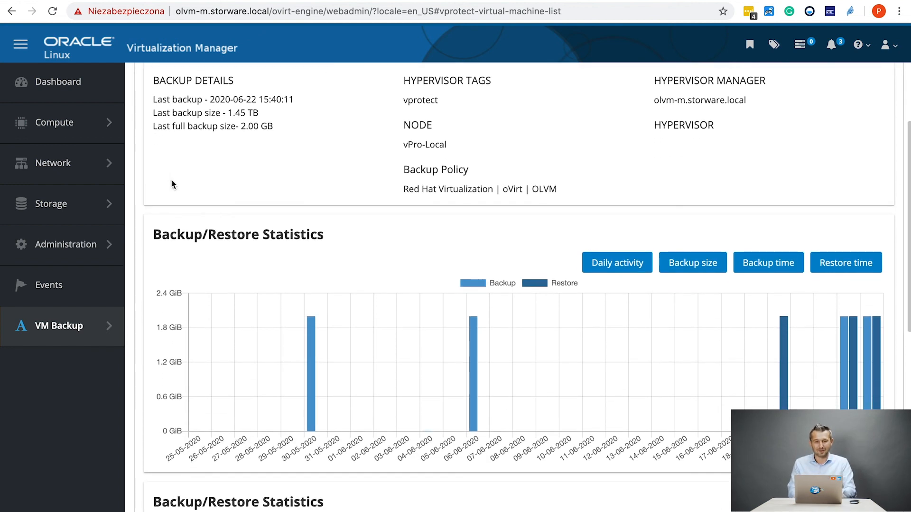
scroll(172, 184, "down", 1)
scroll(172, 181, "up", 2)
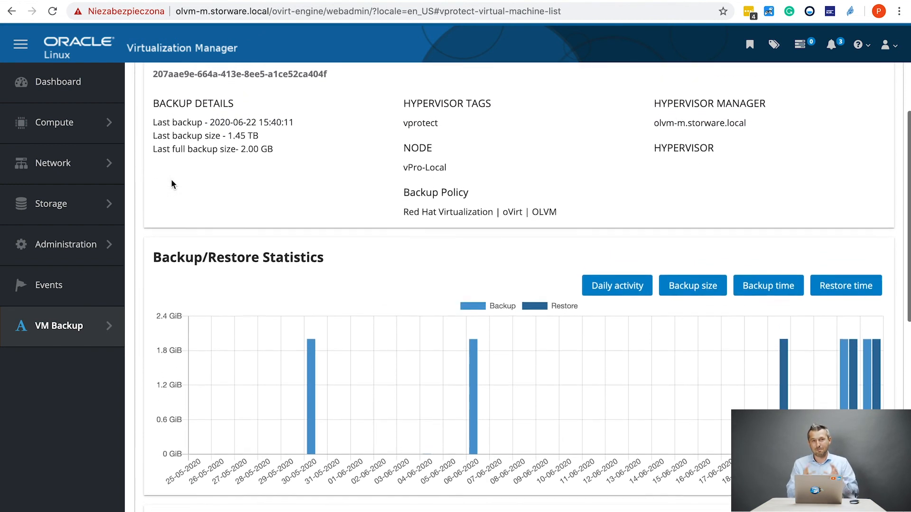
scroll(172, 181, "down", 2)
scroll(172, 181, "down", 2)
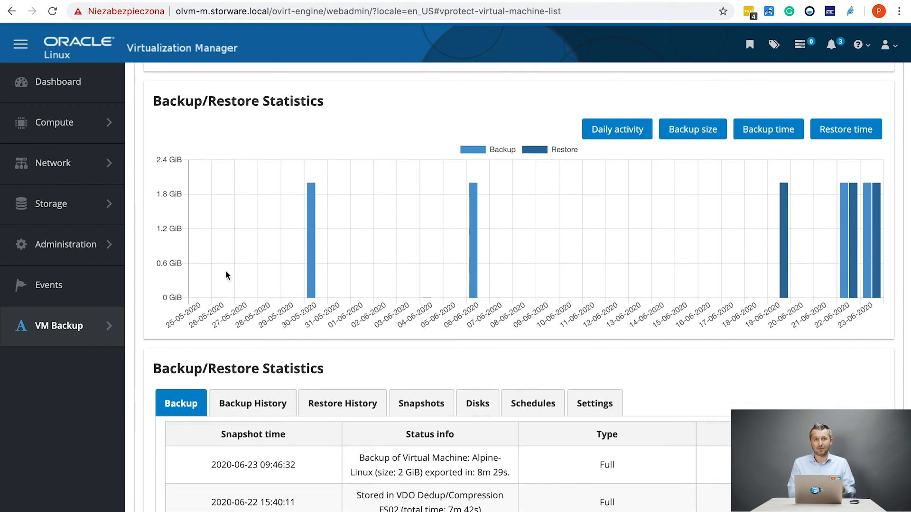
Look through Alpine-Linux's backup history, snapshots, disks, schedules and settings.
scroll(226, 276, "down", 1)
left_click(245, 372)
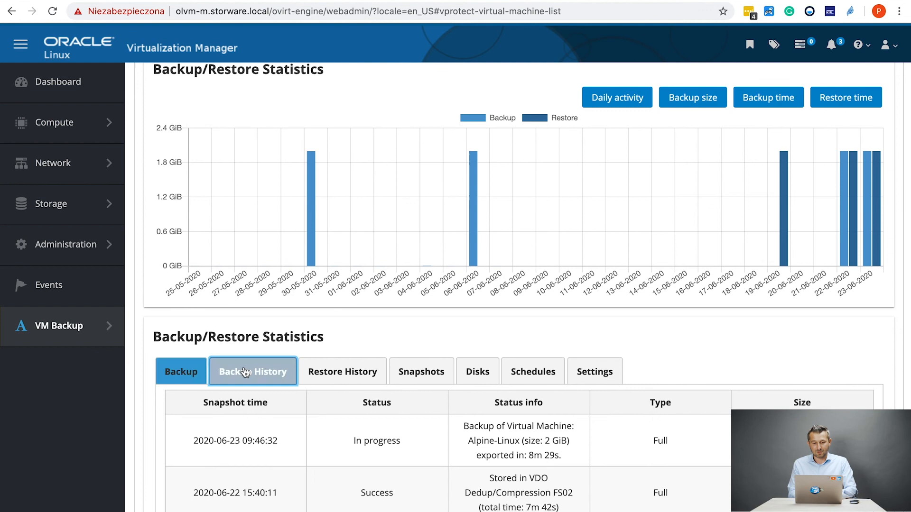
left_click(421, 372)
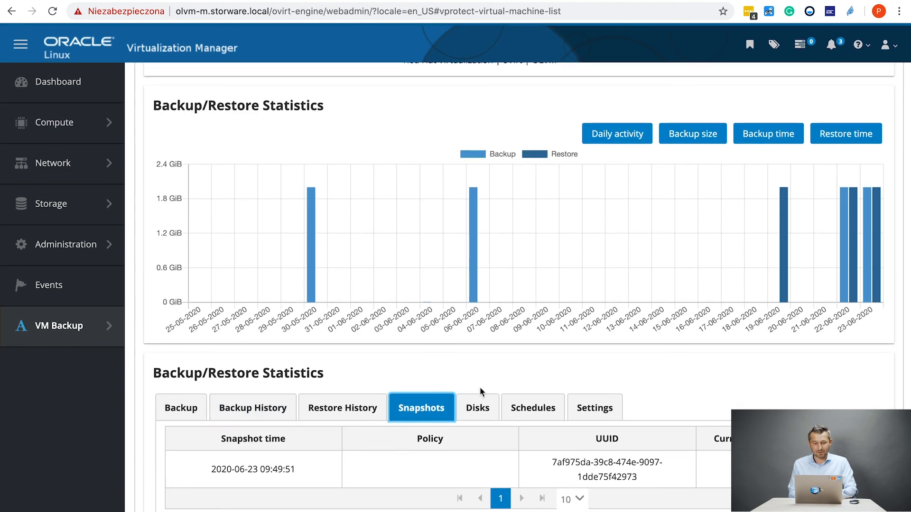
left_click(478, 407)
left_click(533, 407)
left_click(601, 380)
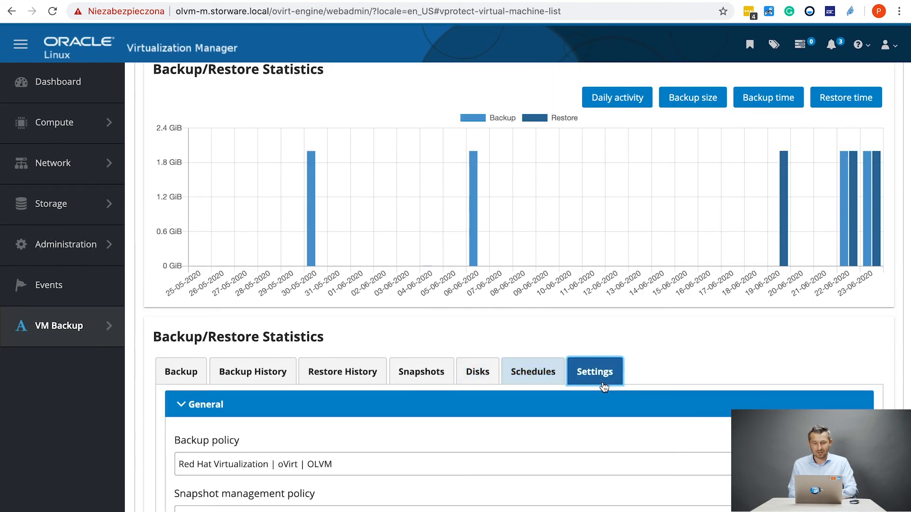
scroll(602, 386, "down", 5)
Compare Alpine-Linux's backup size, backup time and restore time charts.
scroll(206, 246, "up", 10)
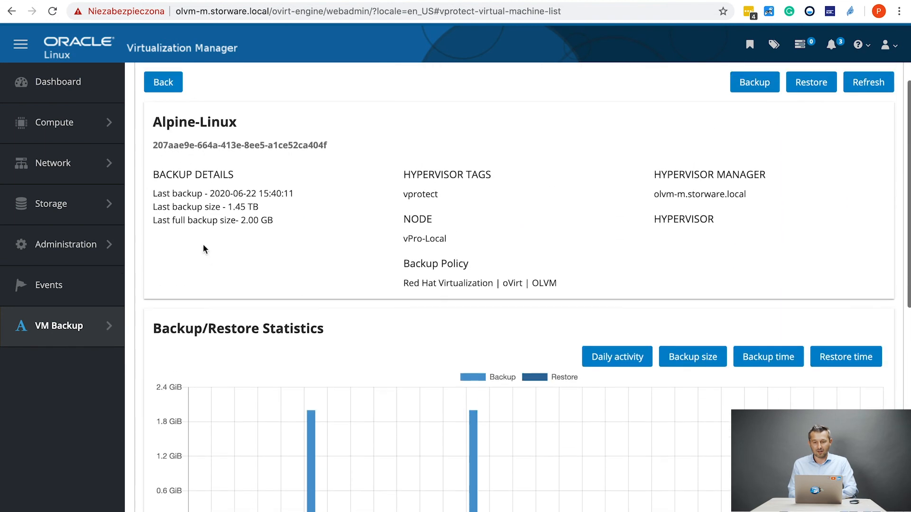
left_click(693, 361)
left_click(767, 357)
left_click(844, 357)
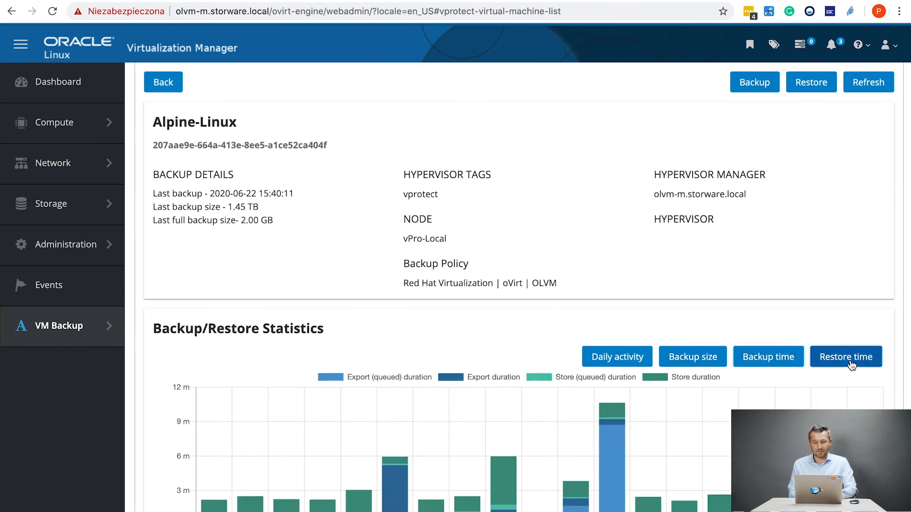
scroll(852, 365, "down", 2)
Set Quiesce/freeze before snapshot to Yes in Alpine-Linux's settings and expand the SSH access options for pre/post snapshot commands.
scroll(853, 365, "down", 3)
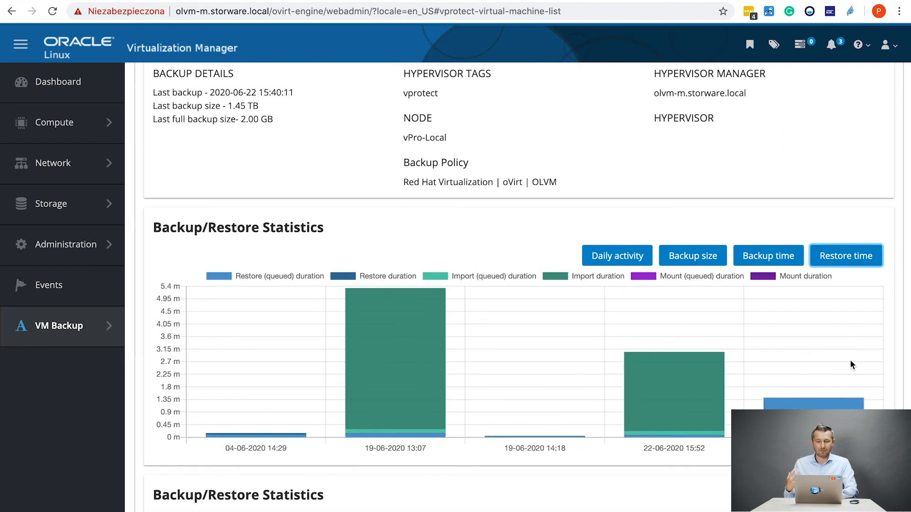
left_click(191, 346)
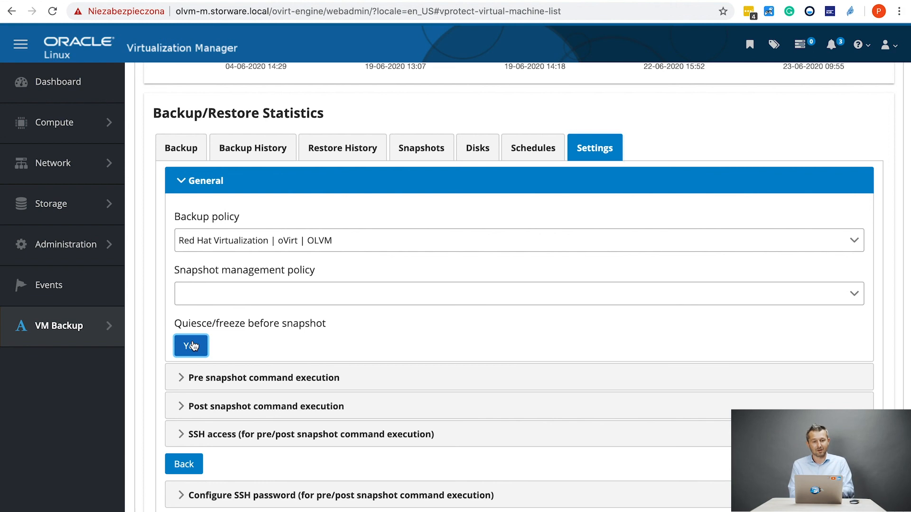
scroll(195, 423, "down", 1)
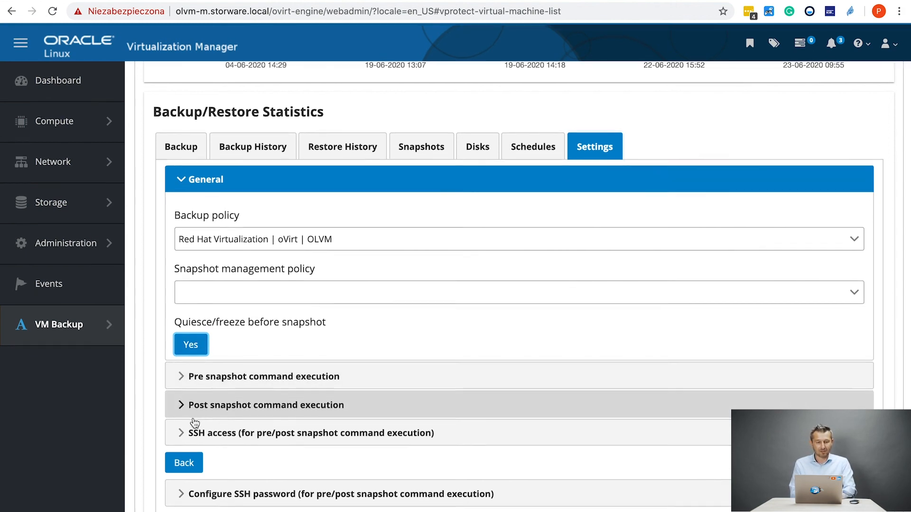
left_click(181, 435)
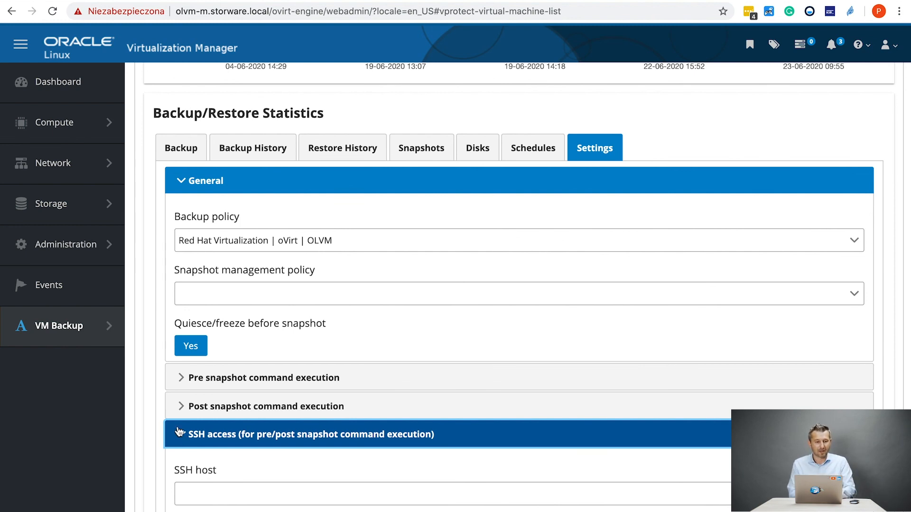
Bring up the list of VM Backup pages to leave the Alpine-Linux details.
mouse_move(67, 325)
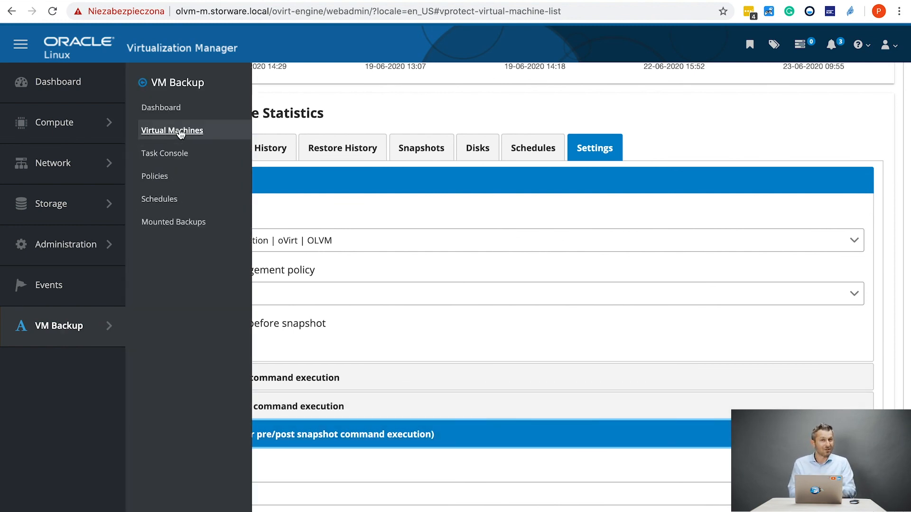